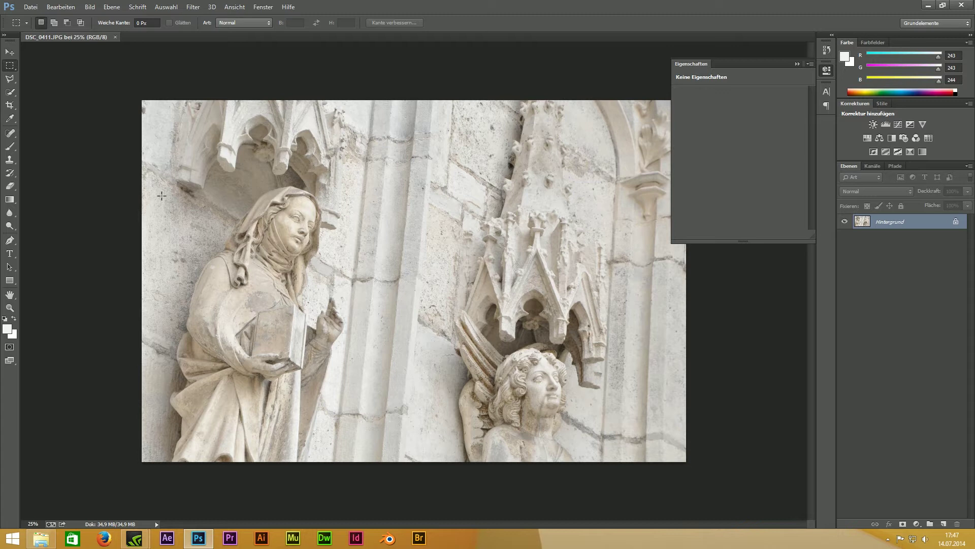
Paint a Quick Selection over the left statue's body, hood, face and book area.
{"action": "left_click", "coordinate": [10, 92]}
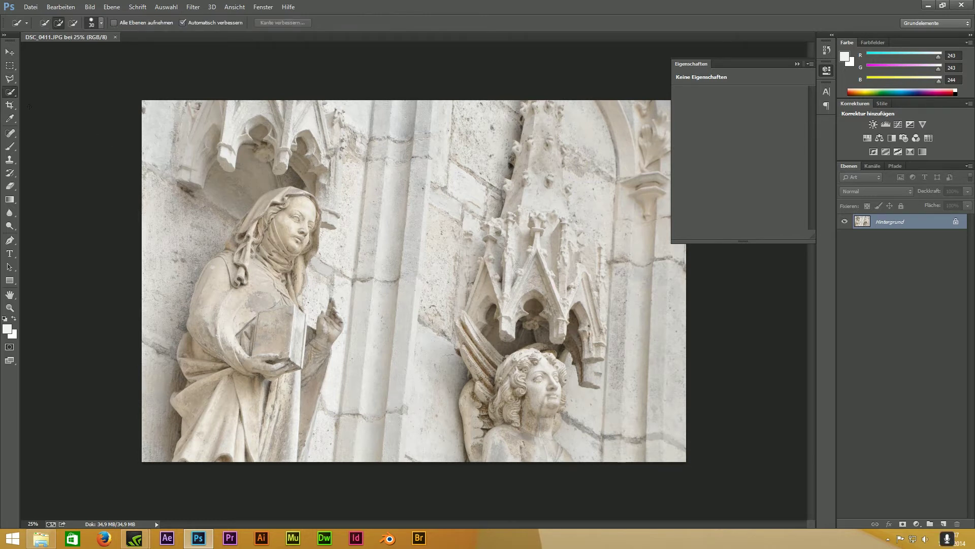
{"action": "right_click", "coordinate": [13, 91]}
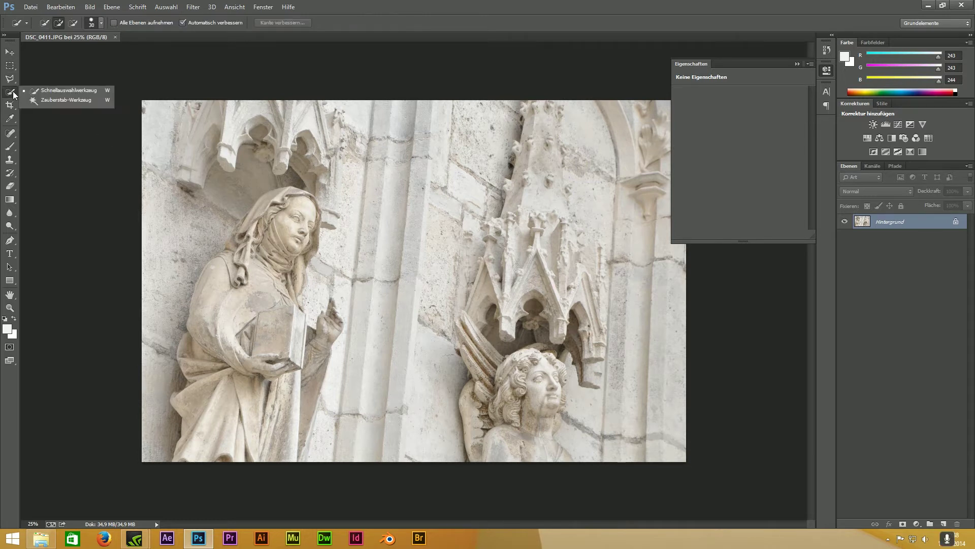
{"action": "left_click", "coordinate": [63, 90]}
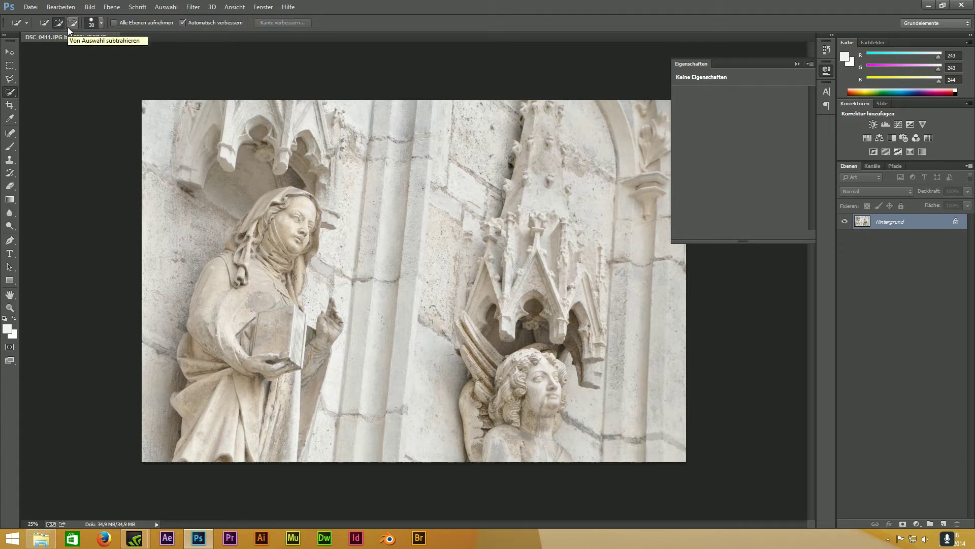
{"action": "key", "text": "alt"}
{"action": "mouse_move", "coordinate": [293, 197]}
{"action": "left_mouse_down"}
{"action": "mouse_move", "coordinate": [215, 454]}
{"action": "mouse_move", "coordinate": [223, 283]}
{"action": "left_mouse_up"}
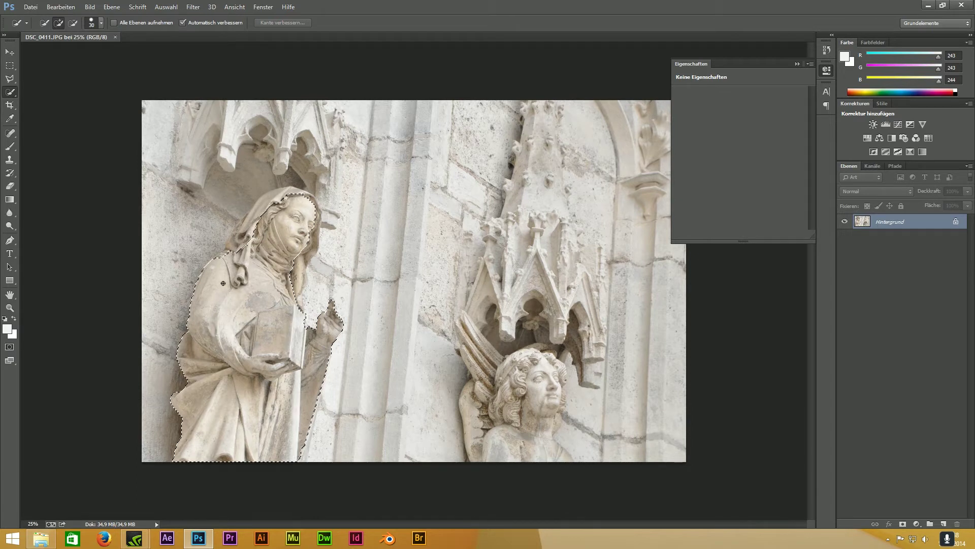
{"action": "left_click_drag", "start_coordinate": [246, 238], "coordinate": [242, 229]}
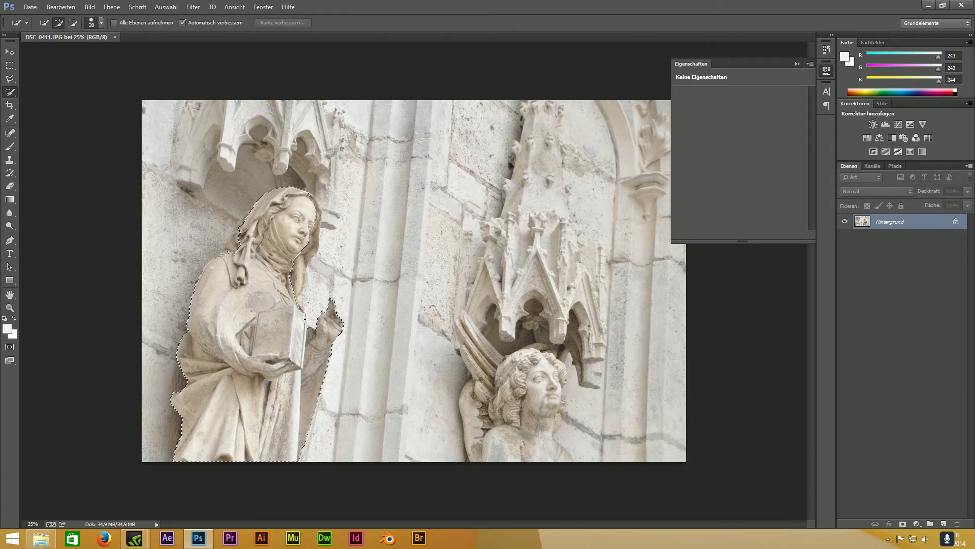
{"action": "left_click_drag", "start_coordinate": [299, 275], "coordinate": [303, 238]}
{"action": "left_click_drag", "start_coordinate": [286, 220], "coordinate": [305, 337]}
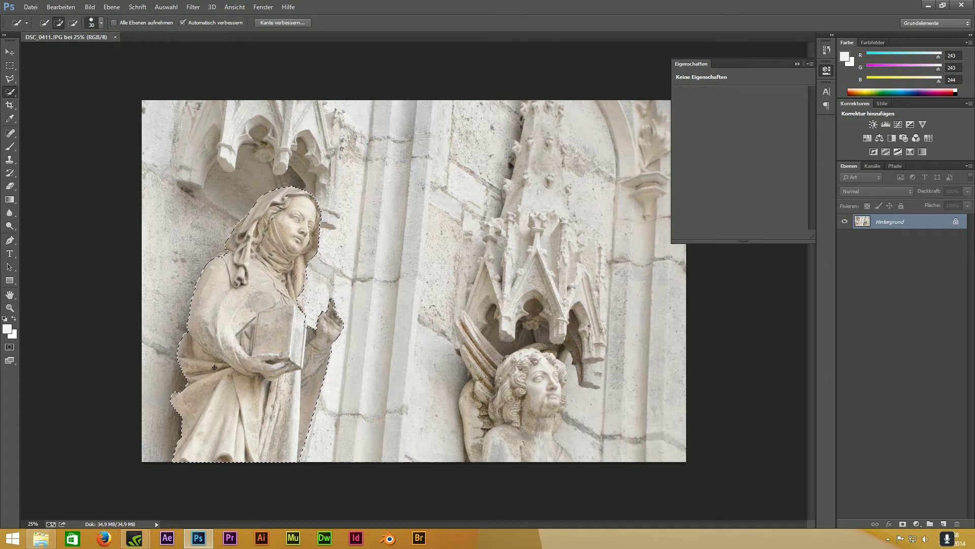
Apply Kante verbessern to the selection with Abrunden (smoothing) set to 12.
{"action": "left_click", "coordinate": [290, 23]}
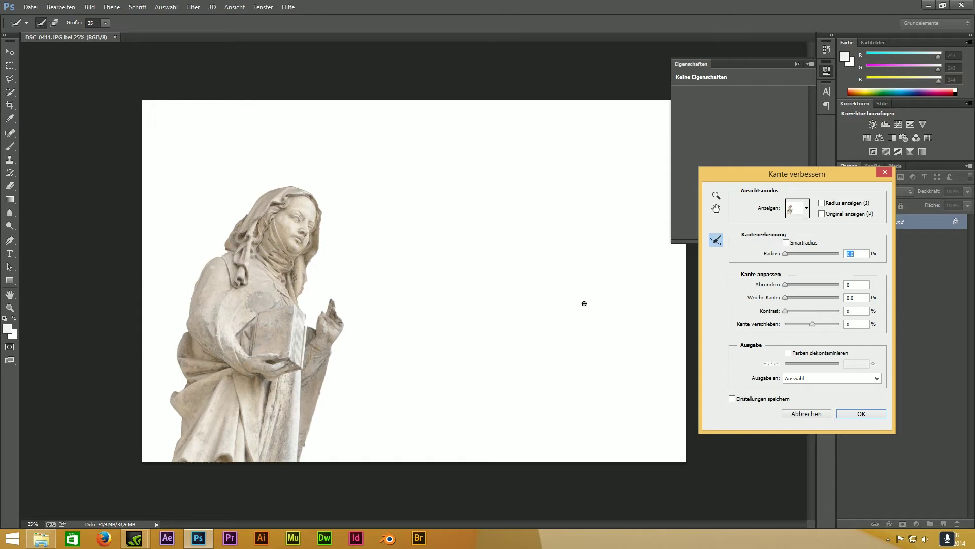
{"action": "left_click", "coordinate": [789, 284]}
{"action": "left_click_drag", "start_coordinate": [789, 284], "coordinate": [792, 285]}
{"action": "left_click", "coordinate": [862, 414]}
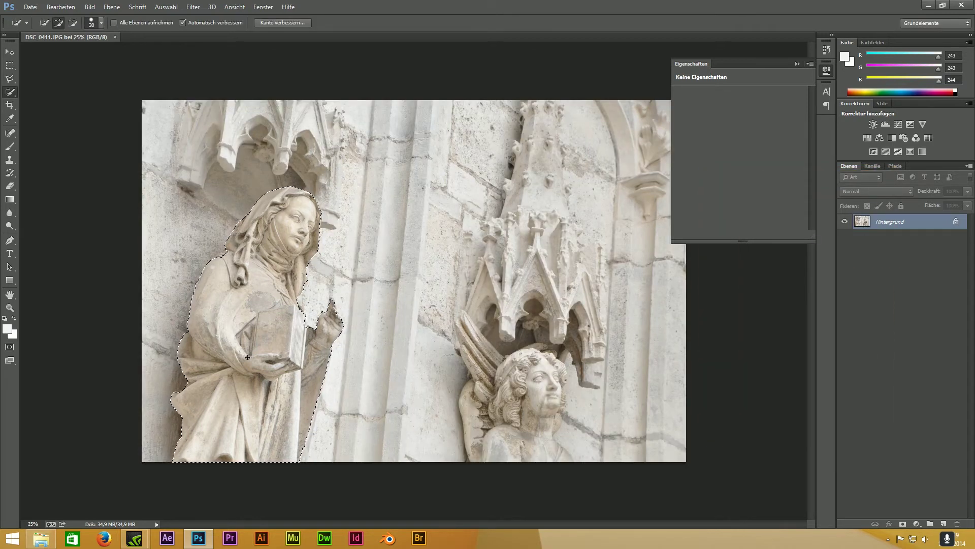
Use Ebene durch Ausschneiden to put the statue on Ebene 1, then hide it and check the hole.
{"action": "right_click", "coordinate": [254, 331]}
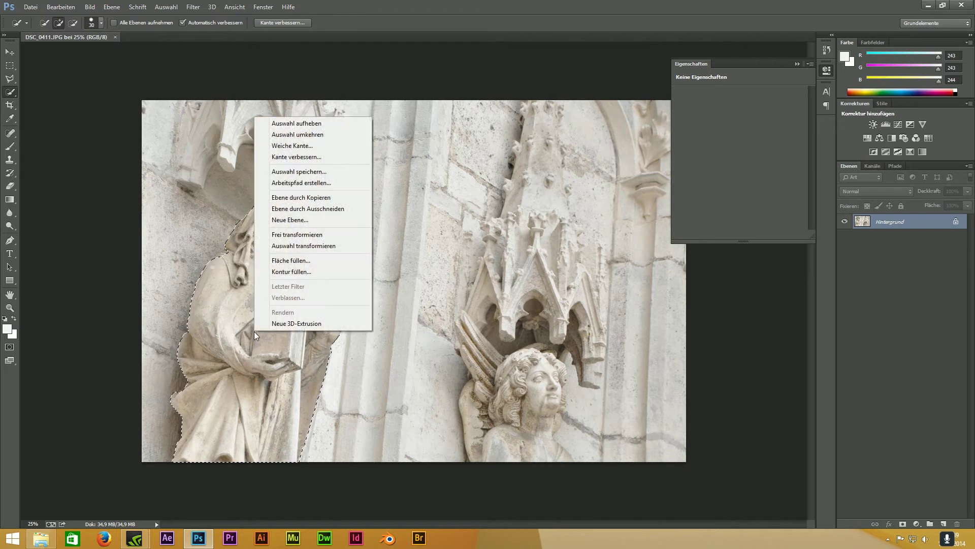
{"action": "left_click", "coordinate": [329, 209]}
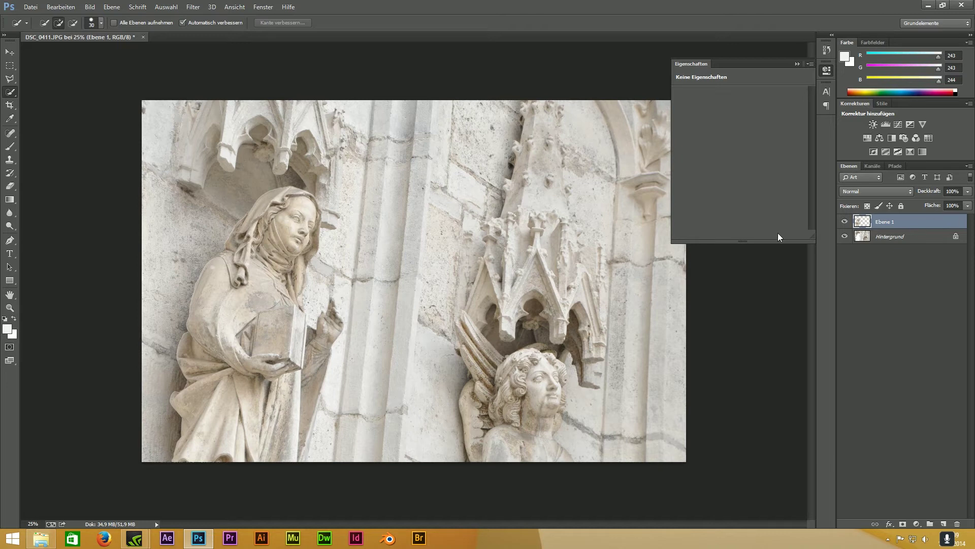
{"action": "left_click", "coordinate": [845, 222]}
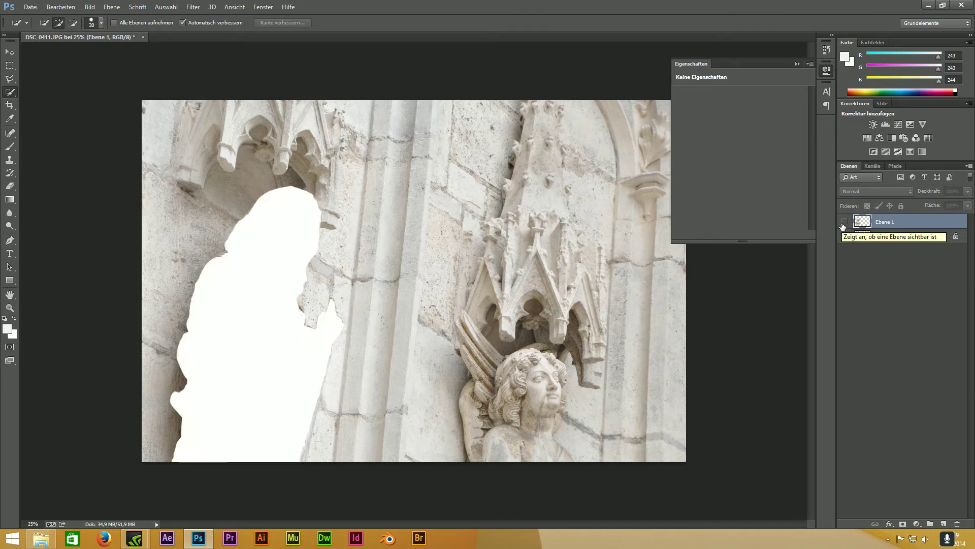
{"action": "left_click", "coordinate": [844, 222]}
{"action": "left_click", "coordinate": [844, 222]}
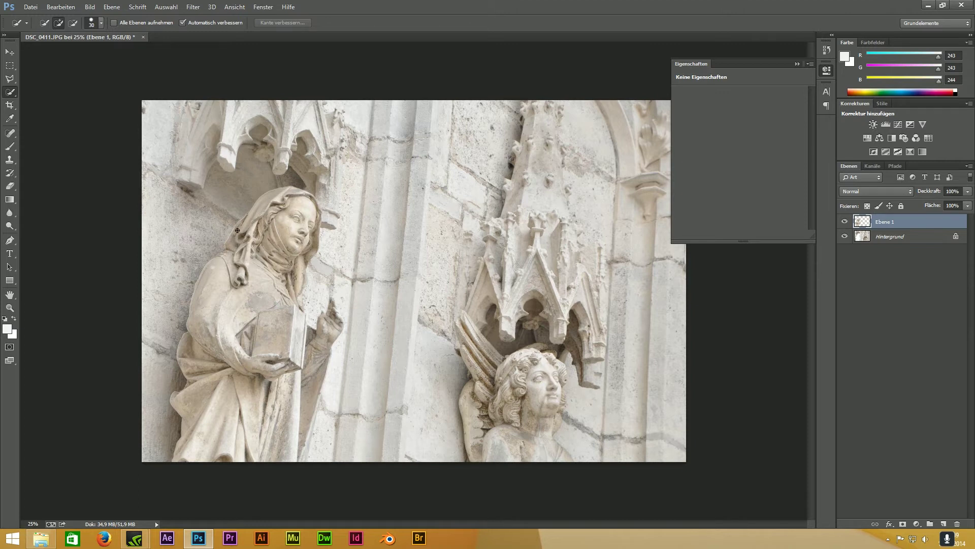
{"action": "left_click", "coordinate": [845, 222]}
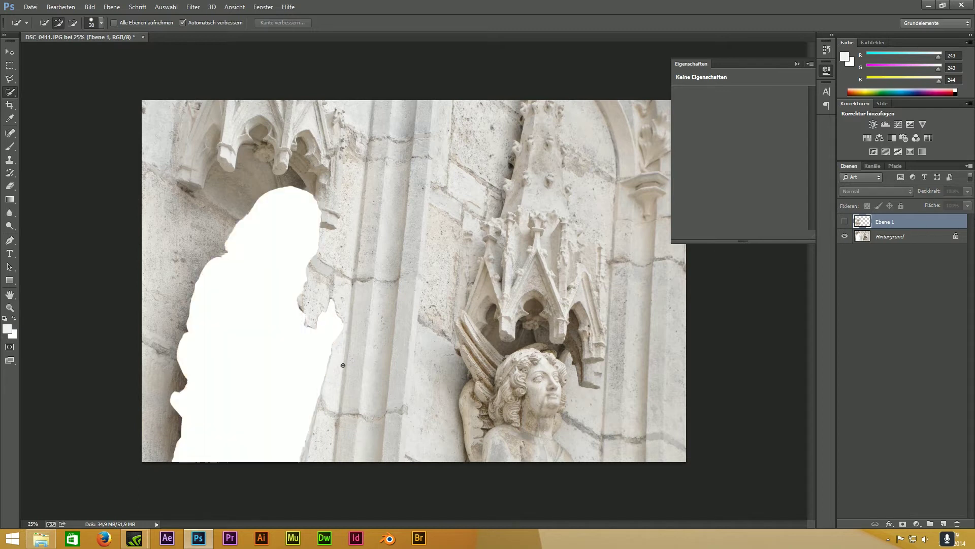
{"action": "left_click", "coordinate": [899, 237]}
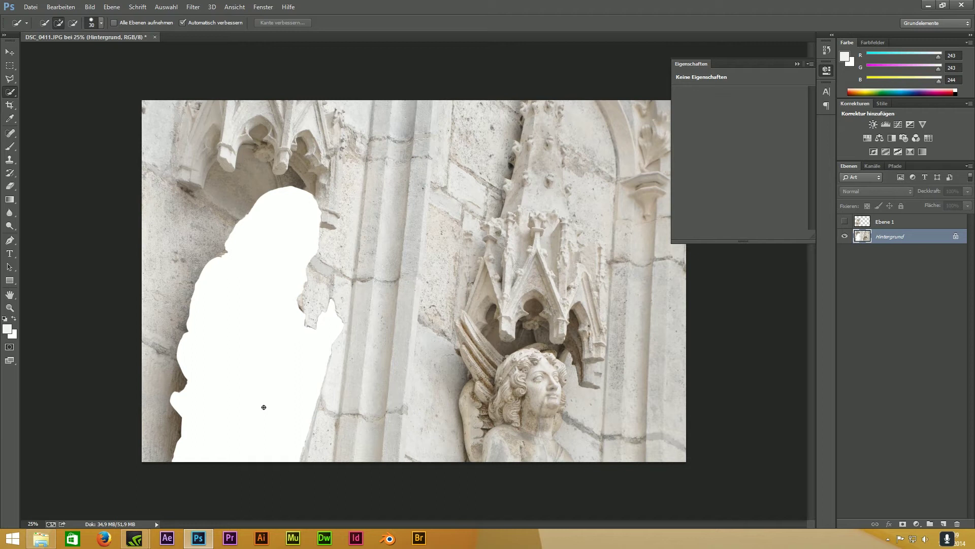
{"action": "left_click", "coordinate": [863, 223]}
Show Ebene 1, test-shift it with the Move tool, then undo the move.
{"action": "left_click", "coordinate": [845, 222]}
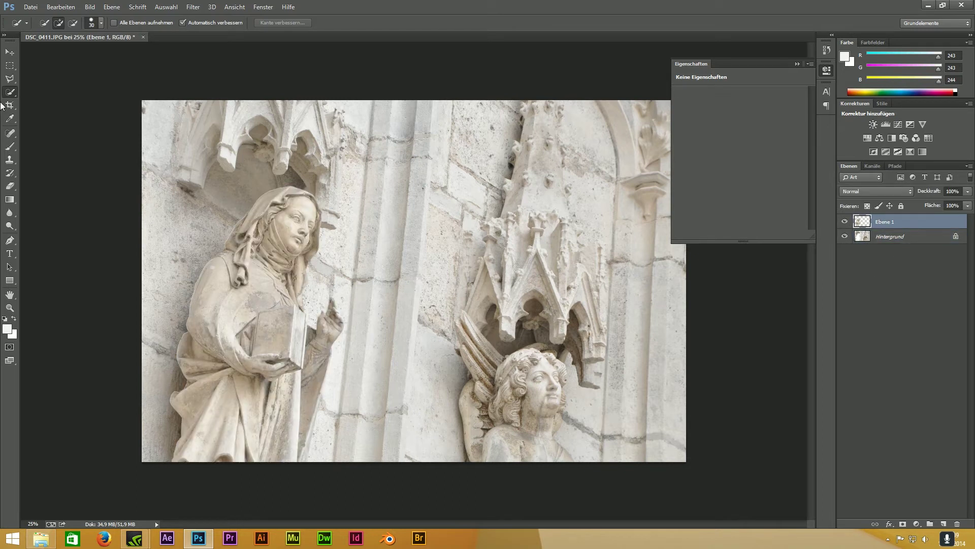
{"action": "left_click", "coordinate": [10, 53]}
{"action": "mouse_move", "coordinate": [281, 283]}
{"action": "left_mouse_down"}
{"action": "mouse_move", "coordinate": [265, 294]}
{"action": "mouse_move", "coordinate": [300, 320]}
{"action": "mouse_move", "coordinate": [293, 297]}
{"action": "left_mouse_up"}
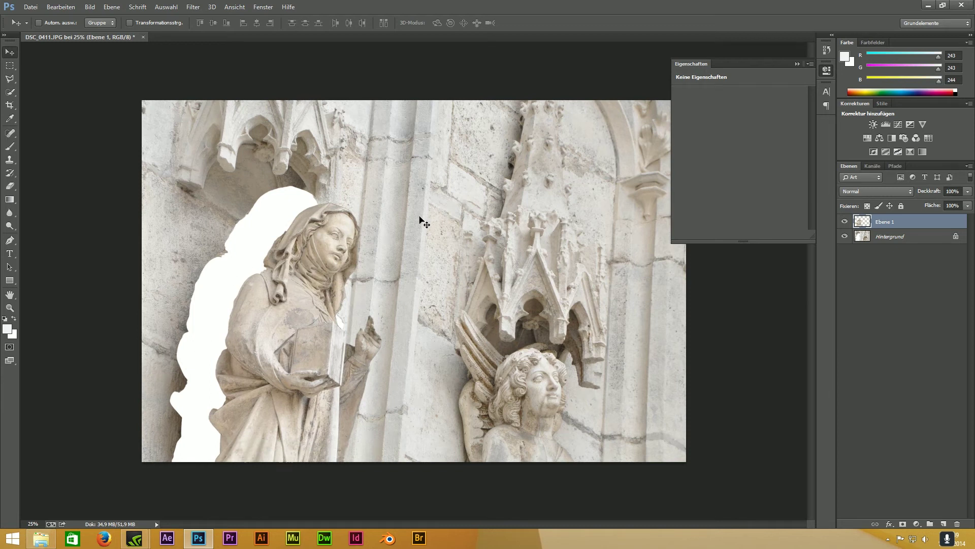
{"action": "key", "text": "ctrl+z"}
Hide Ebene 1, select Hintergrund and pick the Spot Healing Brush.
{"action": "left_click", "coordinate": [845, 221]}
{"action": "left_click", "coordinate": [884, 237]}
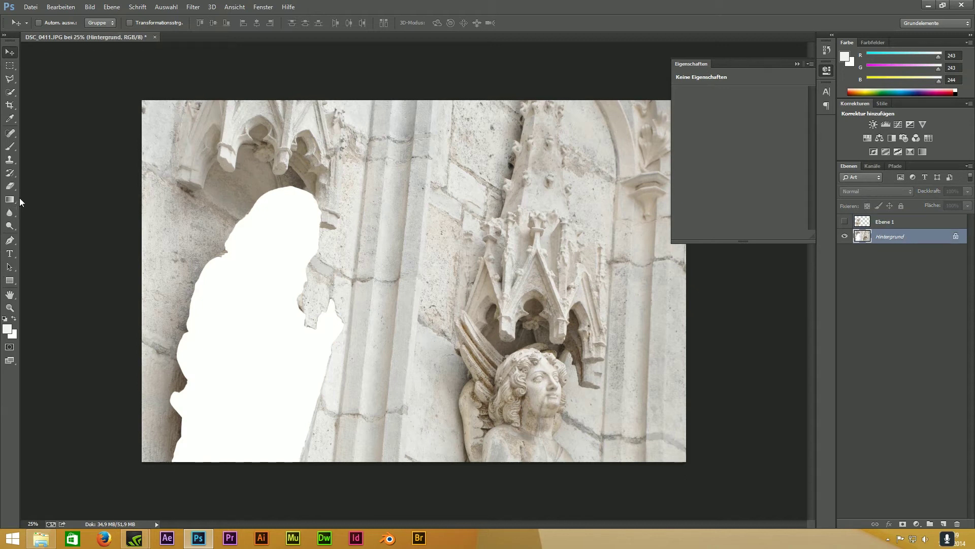
{"action": "left_click", "coordinate": [12, 133]}
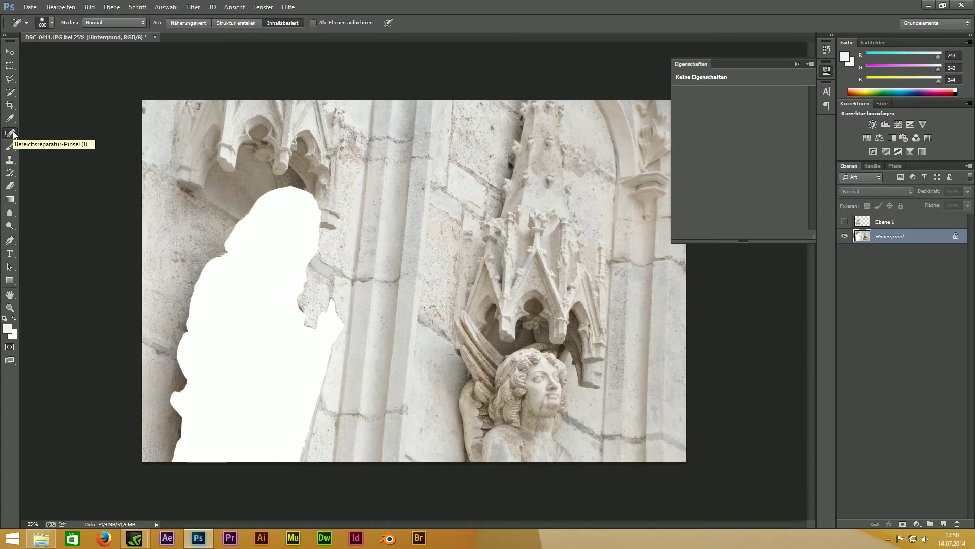
Heal the white hole with content-aware spot healing and toggle Ebene 1 to compare.
{"action": "left_click", "coordinate": [13, 134]}
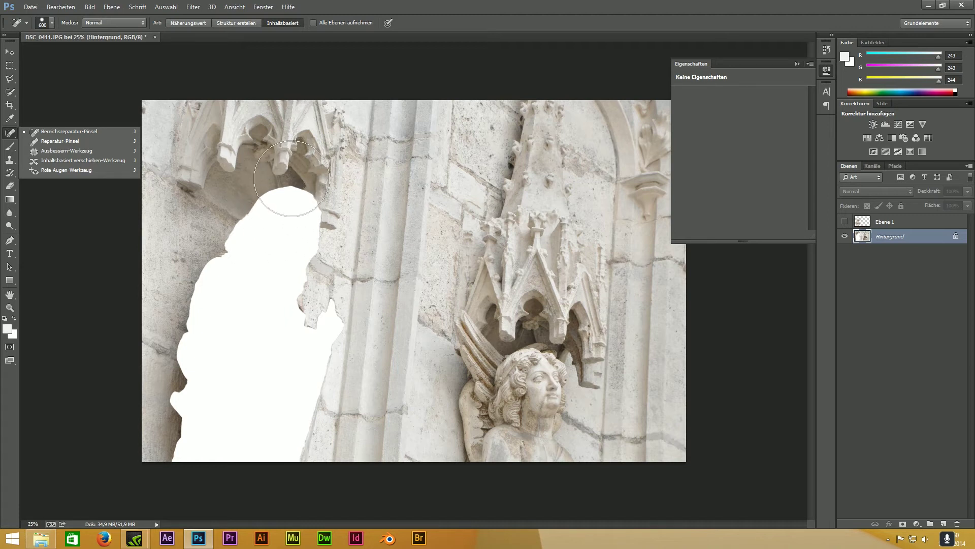
{"action": "mouse_move", "coordinate": [284, 182]}
{"action": "left_mouse_down"}
{"action": "mouse_move", "coordinate": [197, 310]}
{"action": "mouse_move", "coordinate": [334, 320]}
{"action": "mouse_move", "coordinate": [220, 402]}
{"action": "mouse_move", "coordinate": [287, 354]}
{"action": "left_mouse_up"}
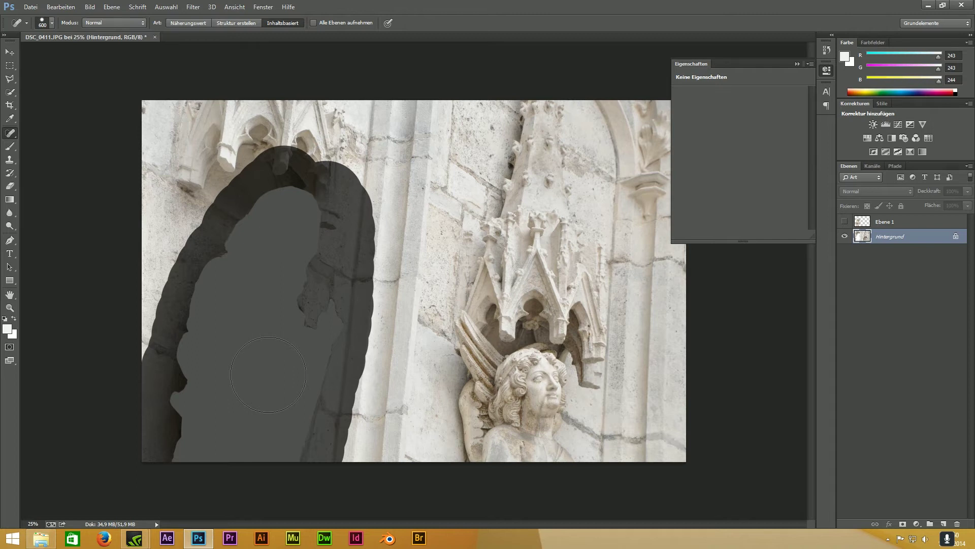
{"action": "left_click", "coordinate": [326, 282]}
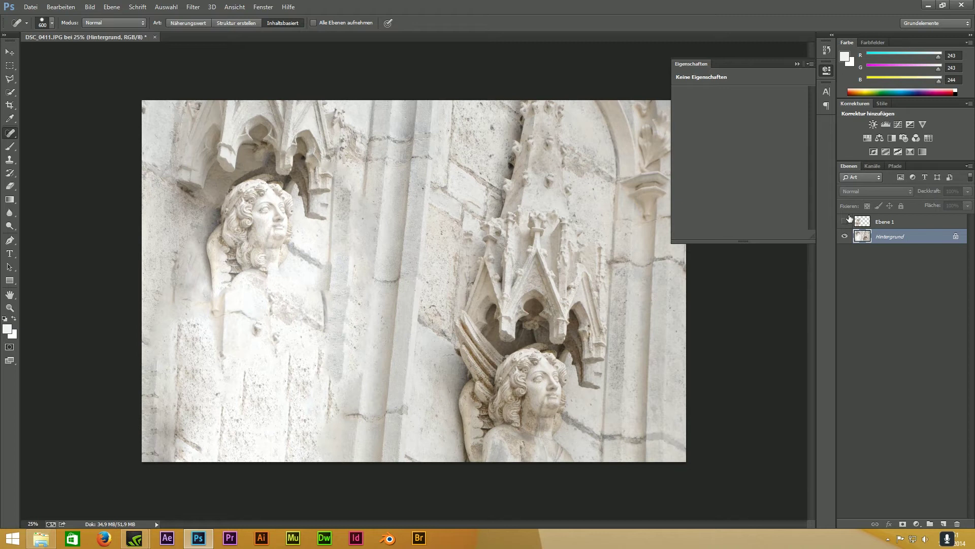
{"action": "left_click", "coordinate": [845, 224]}
{"action": "left_click", "coordinate": [846, 224]}
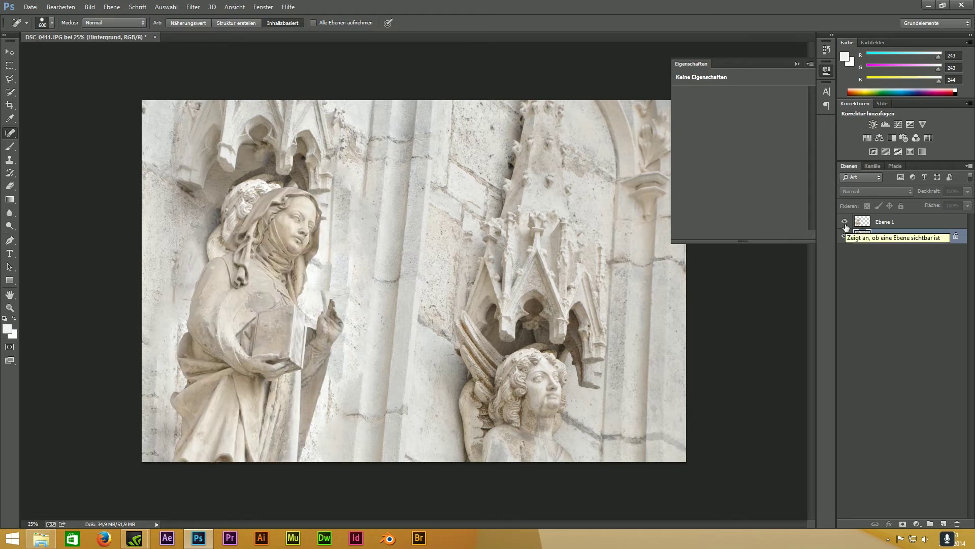
{"action": "left_click", "coordinate": [846, 223]}
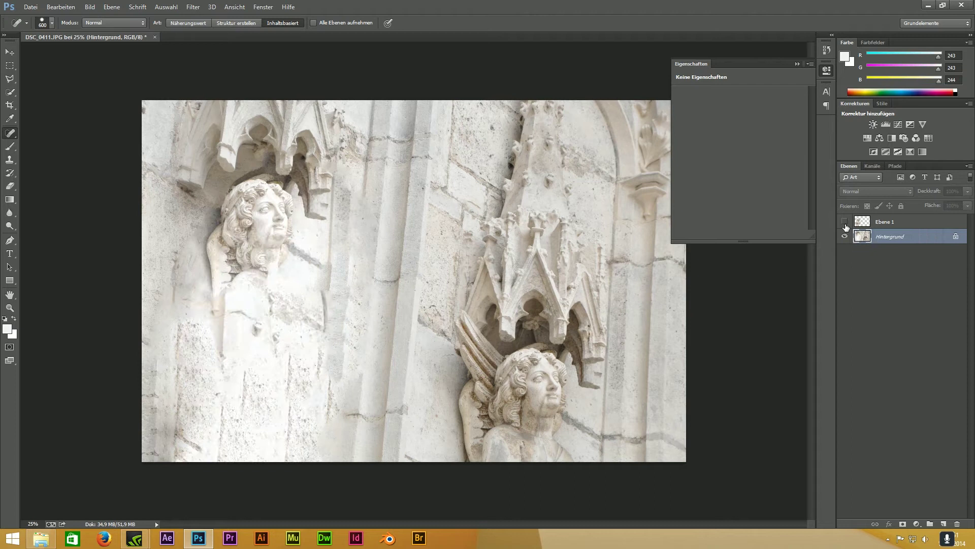
{"action": "left_click", "coordinate": [16, 162]}
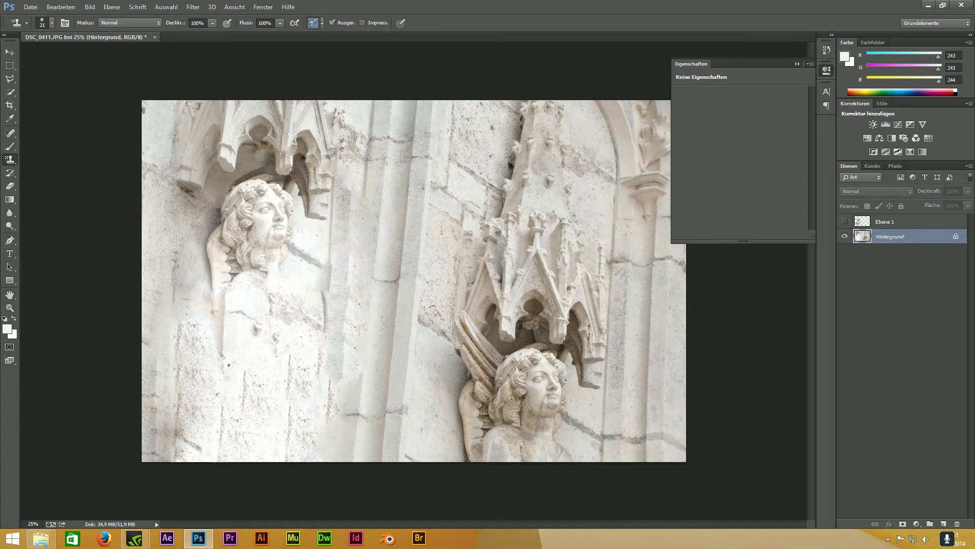
Choose the Clone Stamp, enlarge the brush and Alt-sample a clean stone area.
{"action": "key", "text": "bracketright"}
{"action": "key", "text": "bracketright"}
{"action": "key", "text": "bracketright"}
{"action": "key", "text": "bracketright"}
{"action": "key", "text": "bracketright"}
{"action": "key", "text": "bracketright"}
{"action": "key", "text": "alt"}
{"action": "left_click", "coordinate": [203, 330], "text": "alt"}
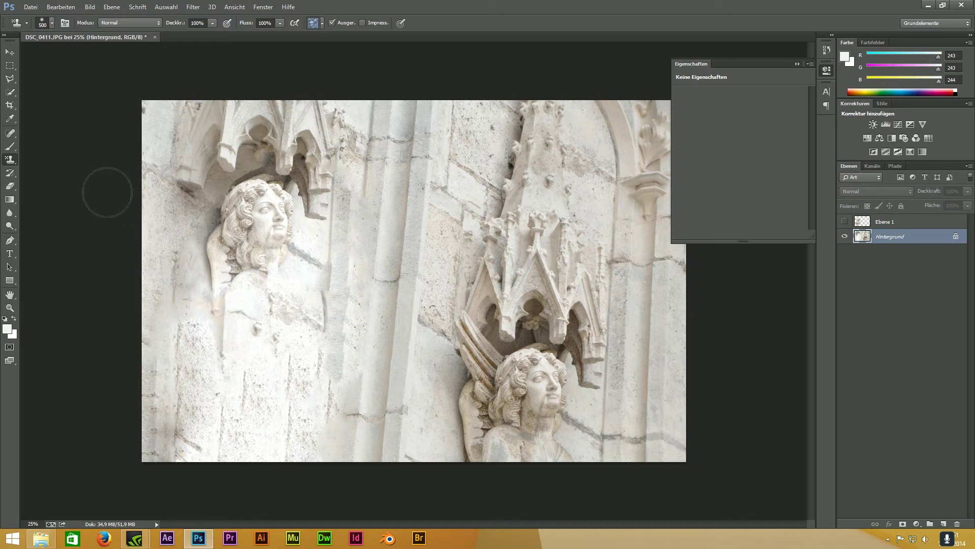
{"action": "left_click", "coordinate": [7, 159]}
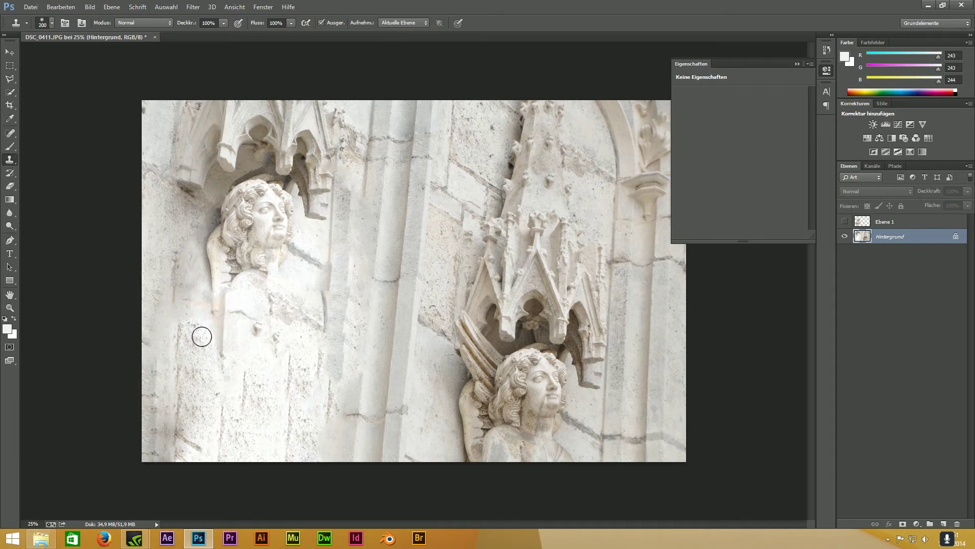
{"action": "key", "text": "bracketright"}
{"action": "key", "text": "bracketright"}
{"action": "left_click", "coordinate": [275, 322], "text": "alt"}
Stamp stone over the angel's chin and the wall left of its body and wing.
{"action": "left_click", "coordinate": [287, 255]}
{"action": "left_click", "coordinate": [201, 333], "text": "alt"}
{"action": "left_click", "coordinate": [200, 315]}
{"action": "left_click", "coordinate": [199, 348], "text": "alt"}
{"action": "left_click", "coordinate": [183, 283]}
{"action": "left_click", "coordinate": [184, 358], "text": "alt"}
{"action": "left_click", "coordinate": [197, 276]}
{"action": "left_click", "coordinate": [208, 355], "text": "alt"}
{"action": "left_click", "coordinate": [191, 265]}
{"action": "left_click", "coordinate": [176, 231], "text": "alt"}
{"action": "left_click", "coordinate": [182, 250]}
{"action": "left_click", "coordinate": [178, 215], "text": "alt"}
{"action": "left_click", "coordinate": [176, 272]}
{"action": "left_click", "coordinate": [172, 234], "text": "alt"}
{"action": "left_click", "coordinate": [169, 294]}
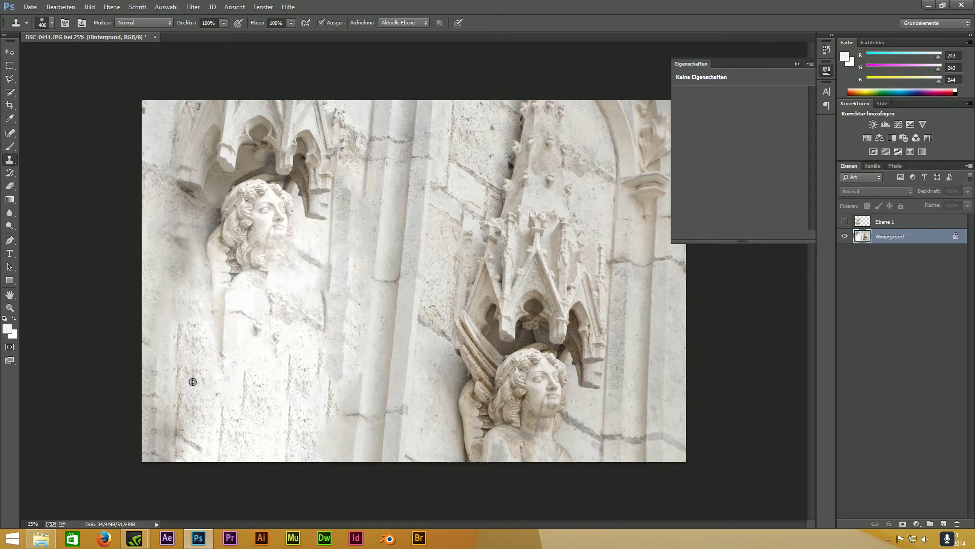
Clone stone over the face-like patch, below the chin and across the shoulder.
{"action": "left_click", "coordinate": [186, 292], "text": "alt"}
{"action": "mouse_move", "coordinate": [185, 244]}
{"action": "left_mouse_down"}
{"action": "mouse_move", "coordinate": [166, 235]}
{"action": "mouse_move", "coordinate": [181, 244]}
{"action": "left_mouse_up"}
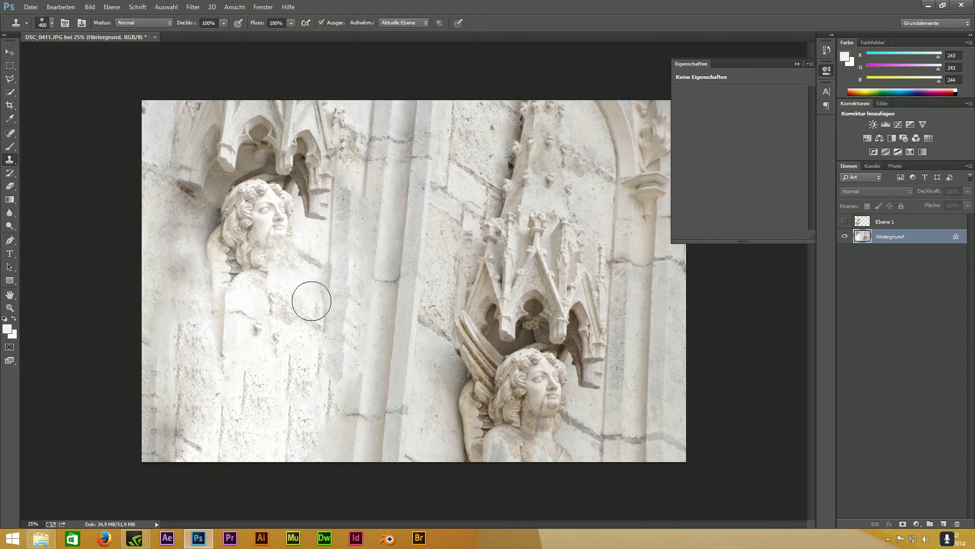
{"action": "left_click", "coordinate": [288, 293], "text": "alt"}
{"action": "left_click_drag", "start_coordinate": [305, 255], "coordinate": [261, 229]}
{"action": "left_click", "coordinate": [310, 259], "text": "alt"}
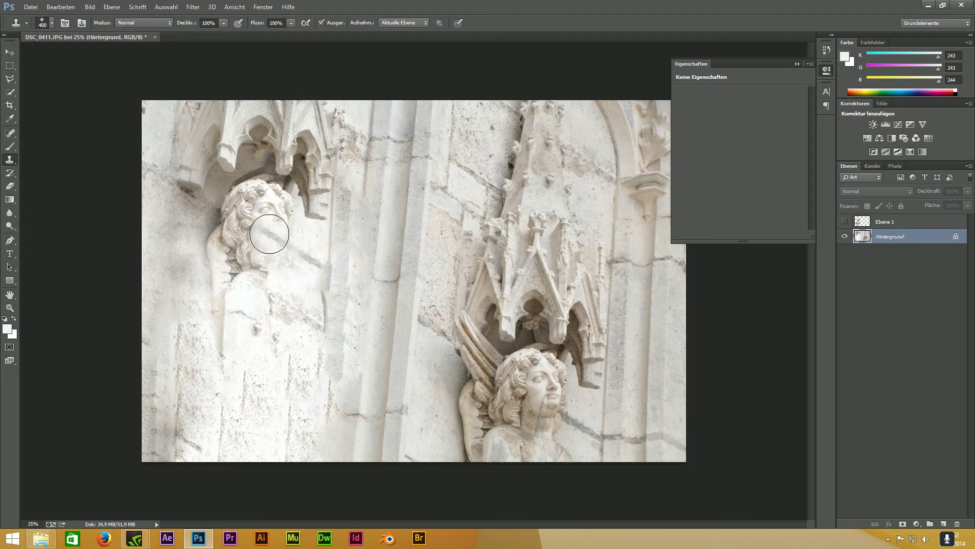
{"action": "left_click", "coordinate": [284, 301], "text": "alt"}
{"action": "left_click_drag", "start_coordinate": [239, 276], "coordinate": [204, 259]}
{"action": "left_click", "coordinate": [228, 267]}
{"action": "left_click", "coordinate": [289, 318], "text": "alt"}
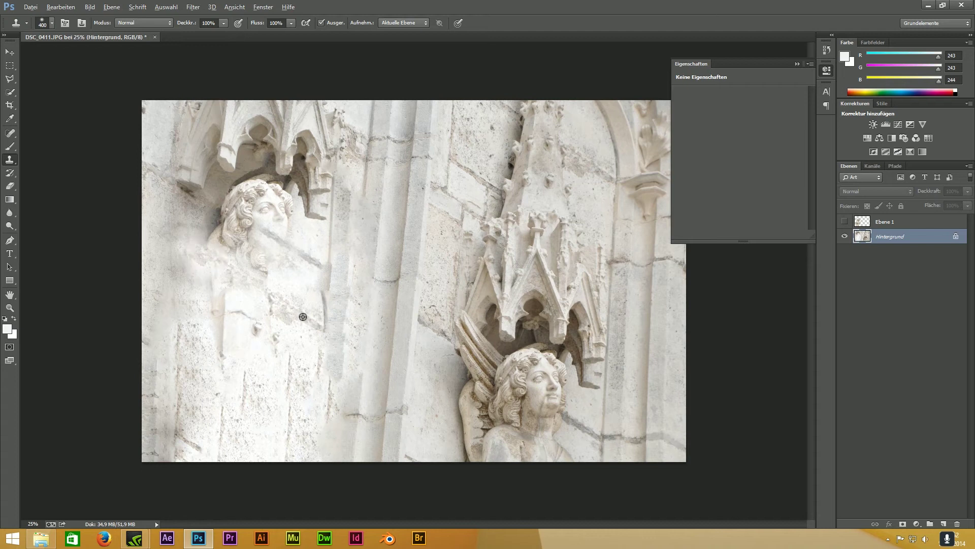
Cover the angel's neck, chin, face and head with cloned stone.
{"action": "left_click", "coordinate": [205, 239], "text": "alt"}
{"action": "mouse_move", "coordinate": [247, 228]}
{"action": "left_mouse_down"}
{"action": "mouse_move", "coordinate": [223, 244]}
{"action": "mouse_move", "coordinate": [235, 235]}
{"action": "mouse_move", "coordinate": [255, 253]}
{"action": "mouse_move", "coordinate": [297, 239]}
{"action": "mouse_move", "coordinate": [234, 236]}
{"action": "mouse_move", "coordinate": [235, 218]}
{"action": "mouse_move", "coordinate": [261, 211]}
{"action": "mouse_move", "coordinate": [279, 223]}
{"action": "mouse_move", "coordinate": [268, 231]}
{"action": "mouse_move", "coordinate": [252, 202]}
{"action": "left_mouse_up"}
{"action": "left_click", "coordinate": [223, 273], "text": "alt"}
{"action": "left_click", "coordinate": [286, 291], "text": "alt"}
{"action": "left_click", "coordinate": [300, 253], "text": "alt"}
{"action": "left_click", "coordinate": [235, 262], "text": "alt"}
{"action": "left_click", "coordinate": [237, 269], "text": "alt"}
{"action": "left_click", "coordinate": [230, 269], "text": "alt"}
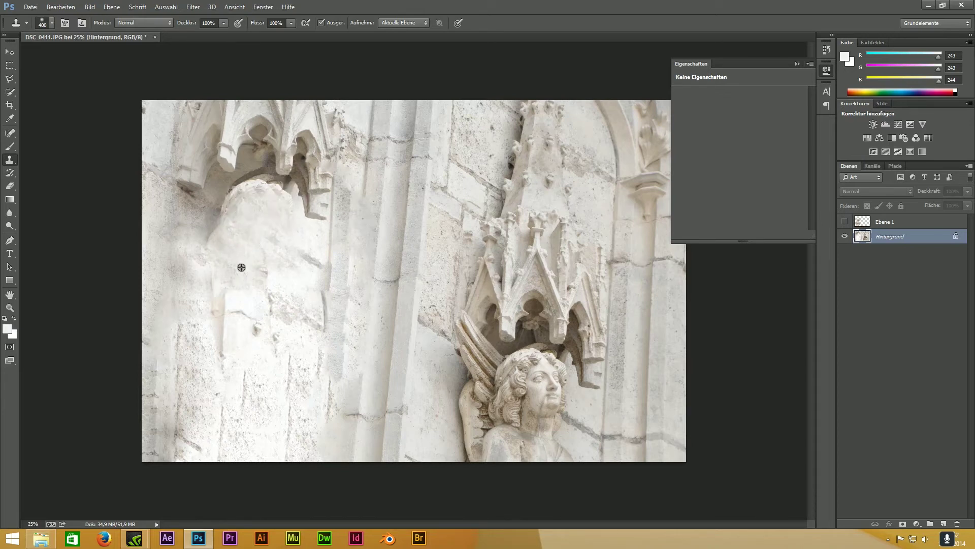
Clone plain wall over the remaining head outline and the smudge left of the arch.
{"action": "left_click", "coordinate": [257, 397], "text": "alt"}
{"action": "mouse_move", "coordinate": [275, 228]}
{"action": "left_mouse_down"}
{"action": "mouse_move", "coordinate": [244, 200]}
{"action": "mouse_move", "coordinate": [212, 227]}
{"action": "left_mouse_up"}
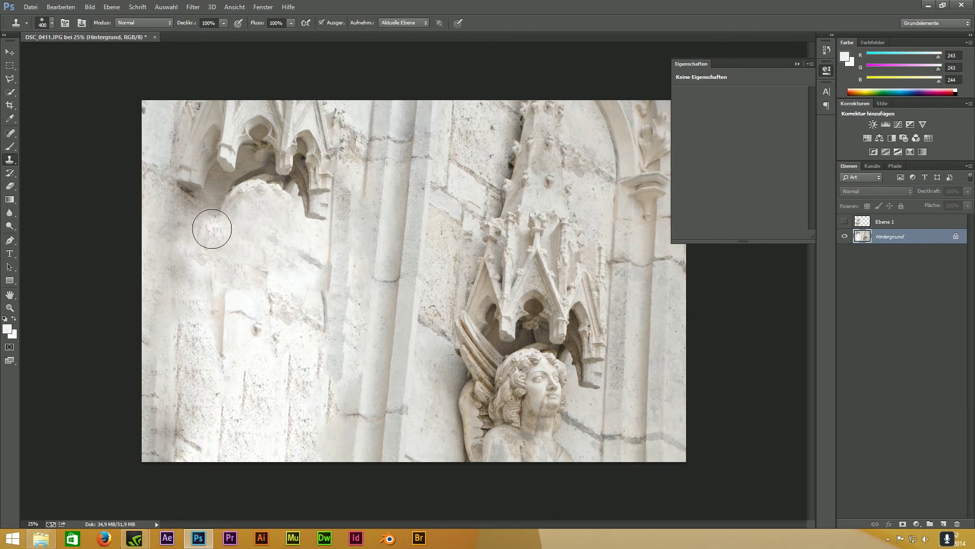
{"action": "mouse_move", "coordinate": [262, 190]}
{"action": "left_mouse_down"}
{"action": "mouse_move", "coordinate": [209, 211]}
{"action": "mouse_move", "coordinate": [233, 202]}
{"action": "mouse_move", "coordinate": [247, 243]}
{"action": "left_mouse_up"}
{"action": "left_click", "coordinate": [232, 307], "text": "alt"}
{"action": "mouse_move", "coordinate": [239, 206]}
{"action": "left_mouse_down"}
{"action": "mouse_move", "coordinate": [239, 191]}
{"action": "mouse_move", "coordinate": [294, 200]}
{"action": "mouse_move", "coordinate": [261, 192]}
{"action": "mouse_move", "coordinate": [278, 200]}
{"action": "left_mouse_up"}
{"action": "left_click", "coordinate": [266, 342], "text": "alt"}
{"action": "left_click", "coordinate": [246, 377], "text": "alt"}
{"action": "left_click", "coordinate": [246, 385], "text": "alt"}
{"action": "left_click", "coordinate": [241, 208], "text": "alt"}
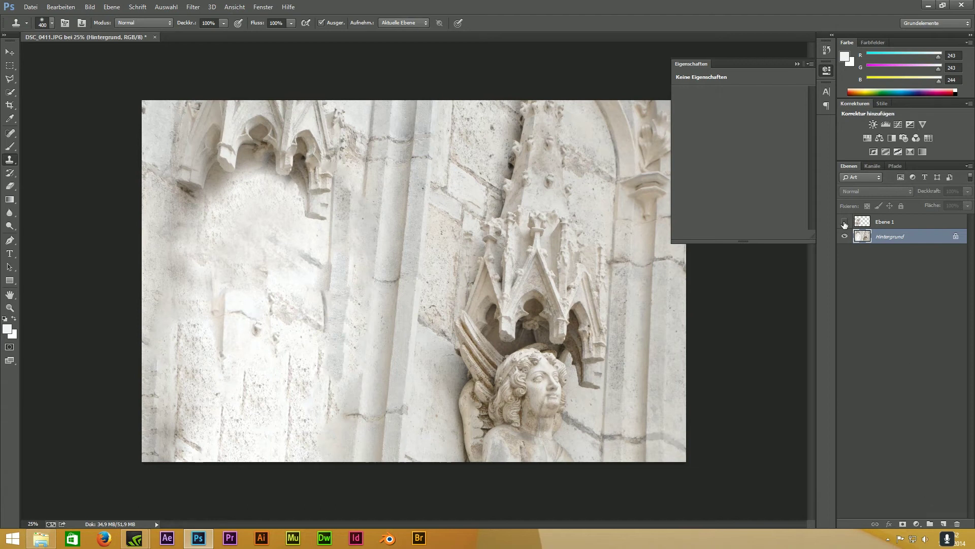
Check against Ebene 1, then clone a crack across the cleaned wall and blend its start.
{"action": "left_click", "coordinate": [845, 222]}
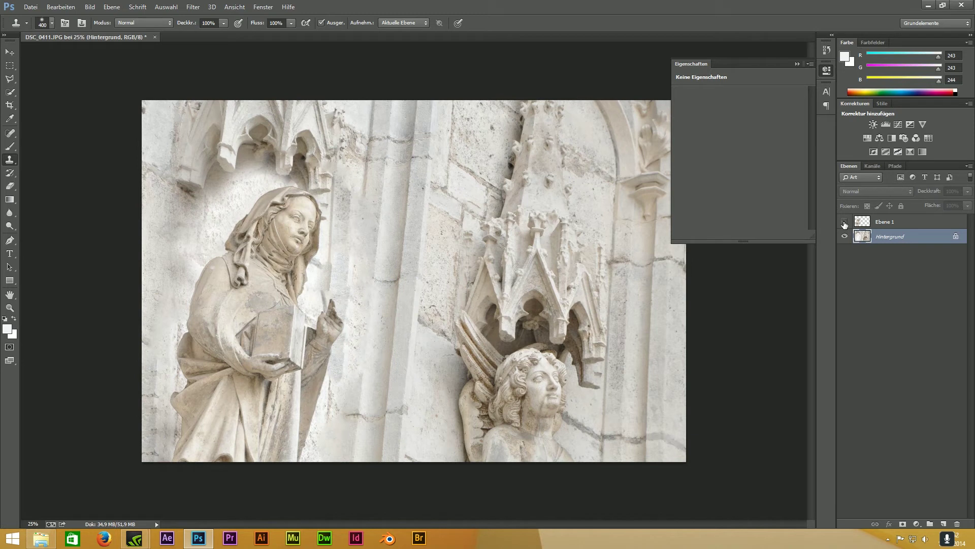
{"action": "left_click", "coordinate": [845, 224]}
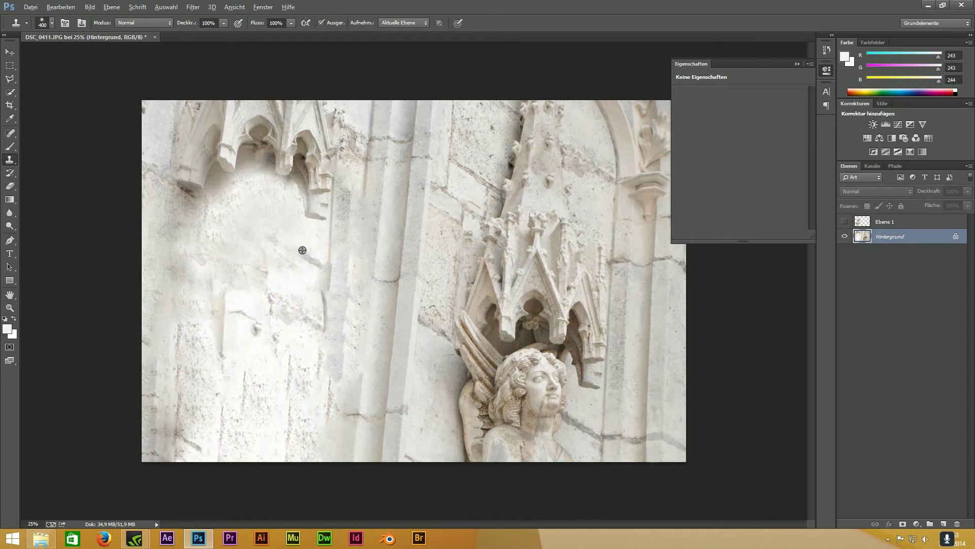
{"action": "left_click_drag", "start_coordinate": [267, 232], "coordinate": [275, 237]}
{"action": "left_click", "coordinate": [251, 224]}
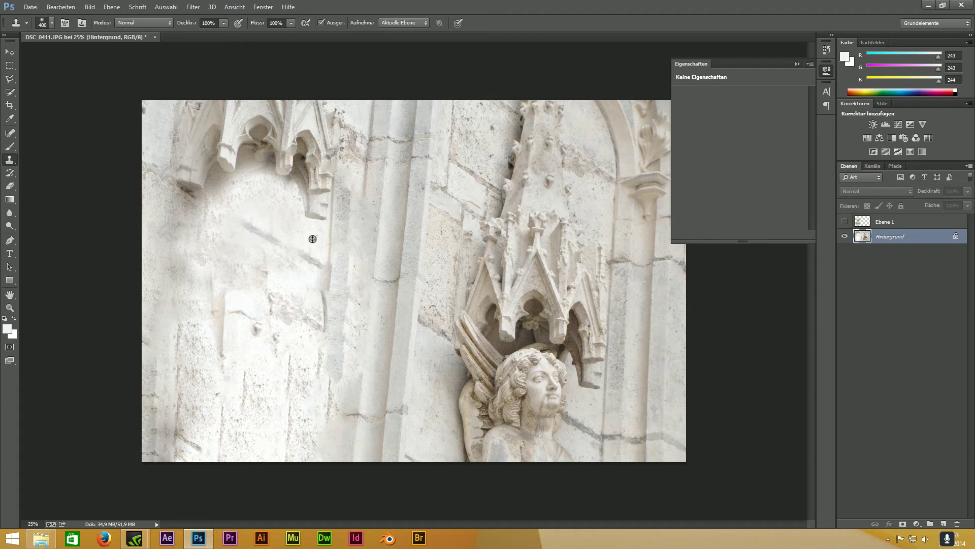
{"action": "left_click", "coordinate": [303, 249], "text": "alt"}
{"action": "left_click", "coordinate": [231, 211]}
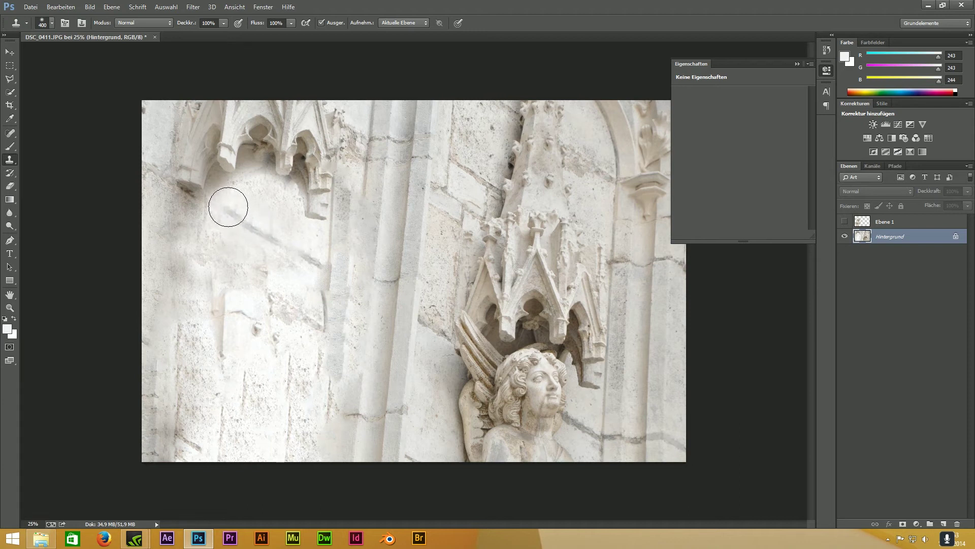
{"action": "left_click", "coordinate": [302, 258], "text": "alt"}
{"action": "left_click", "coordinate": [213, 213]}
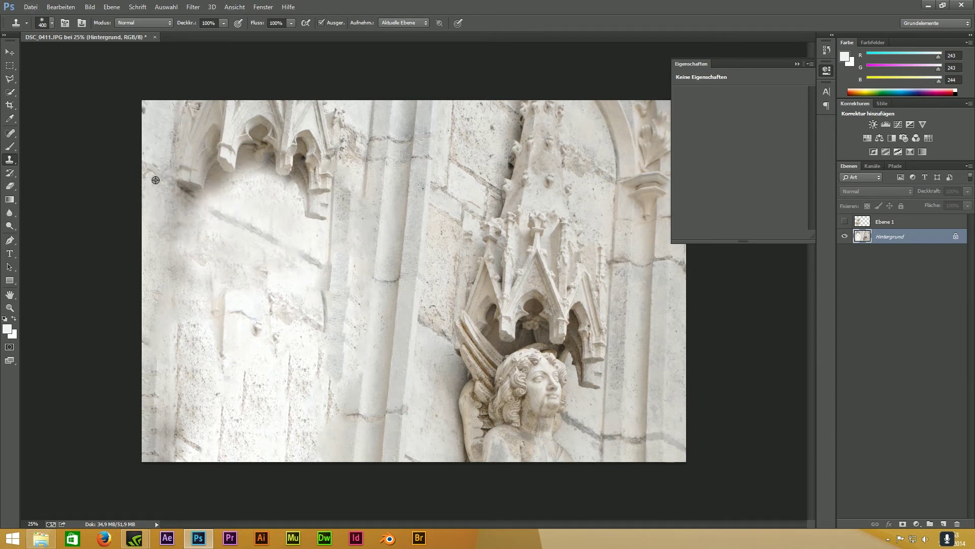
{"action": "mouse_move", "coordinate": [178, 192]}
{"action": "left_mouse_down"}
{"action": "mouse_move", "coordinate": [196, 207]}
{"action": "mouse_move", "coordinate": [187, 205]}
{"action": "left_mouse_up"}
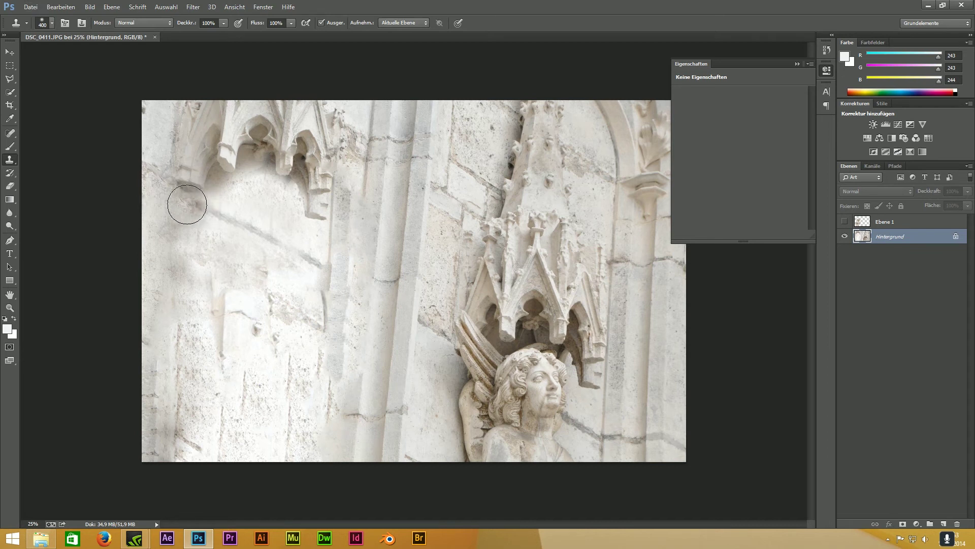
{"action": "left_click", "coordinate": [170, 234], "text": "alt"}
{"action": "left_click_drag", "start_coordinate": [202, 214], "coordinate": [192, 220]}
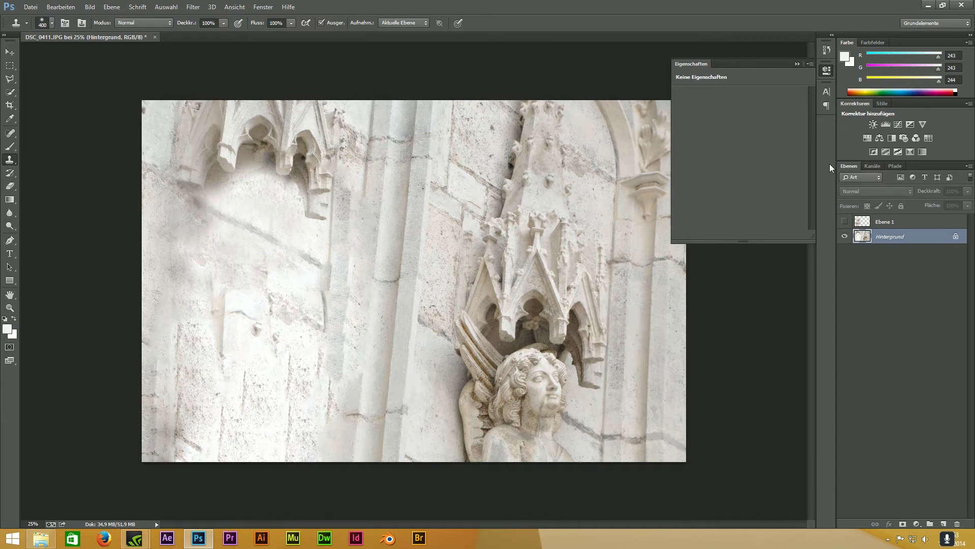
Retouch the shadowed wall under the left arch and leave Ebene 1 visible.
{"action": "left_click", "coordinate": [844, 222]}
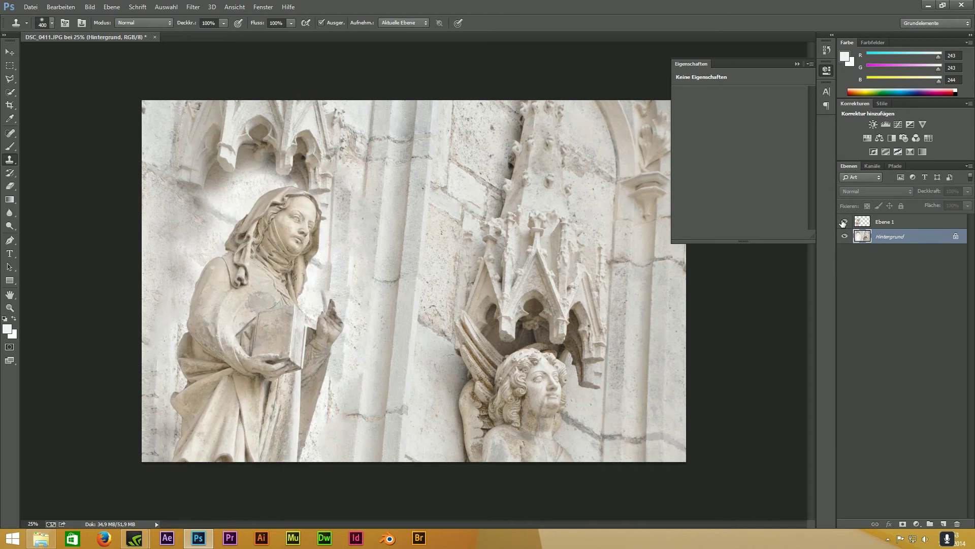
{"action": "left_click", "coordinate": [843, 222]}
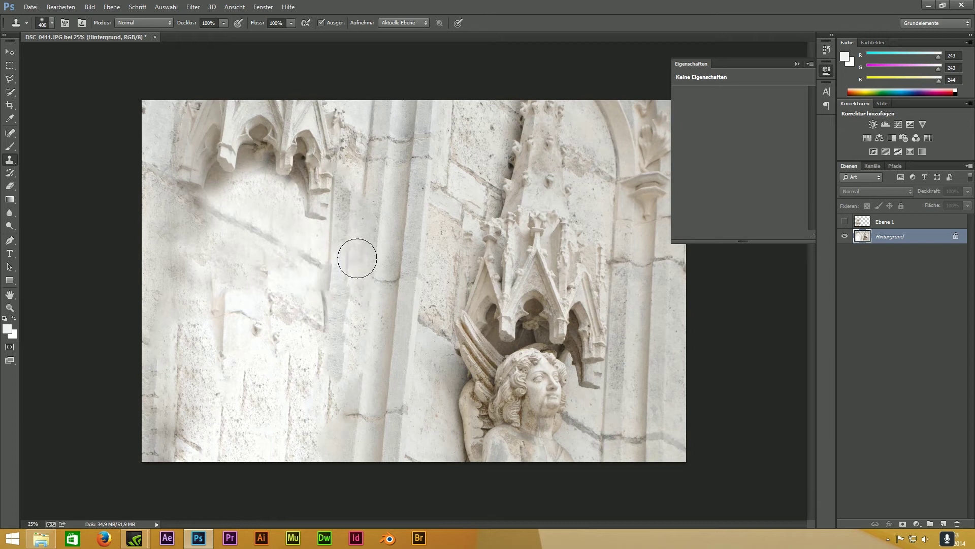
{"action": "left_click", "coordinate": [246, 161]}
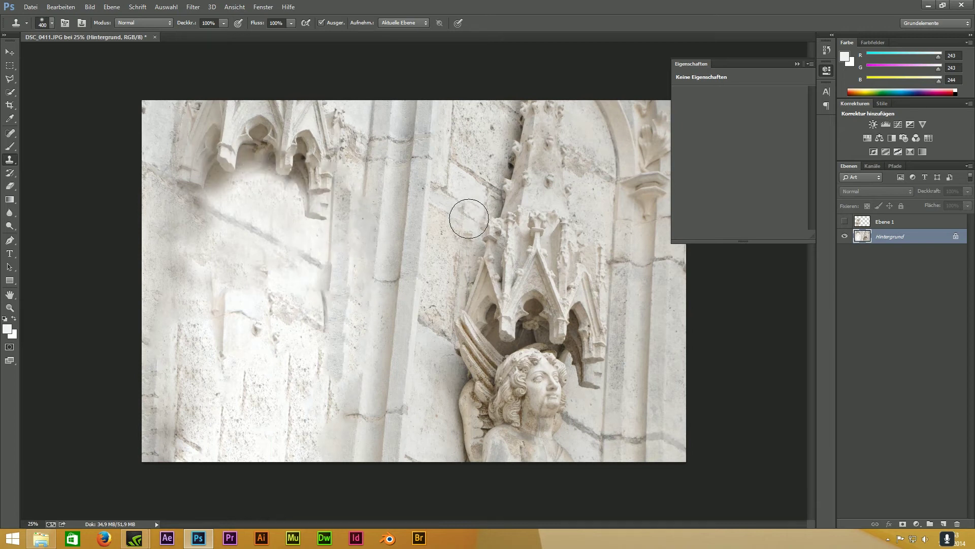
{"action": "left_click", "coordinate": [299, 178]}
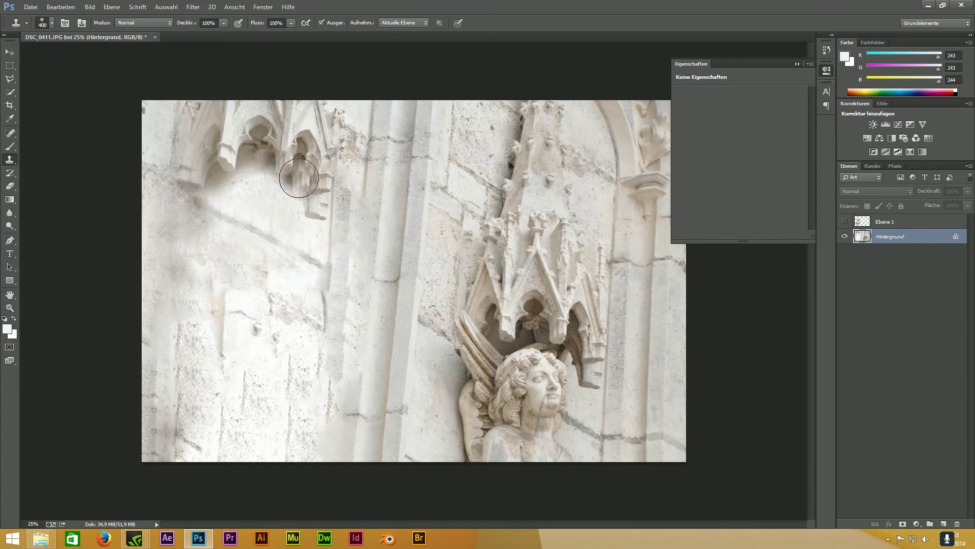
{"action": "left_click", "coordinate": [285, 187]}
{"action": "left_click_drag", "start_coordinate": [285, 187], "coordinate": [311, 203]}
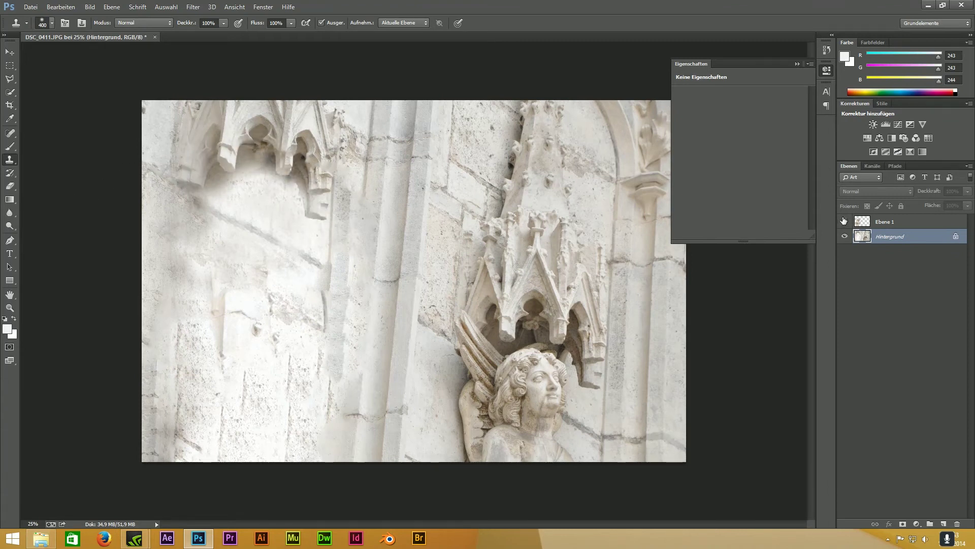
{"action": "left_click", "coordinate": [845, 222]}
{"action": "left_click", "coordinate": [31, 7]}
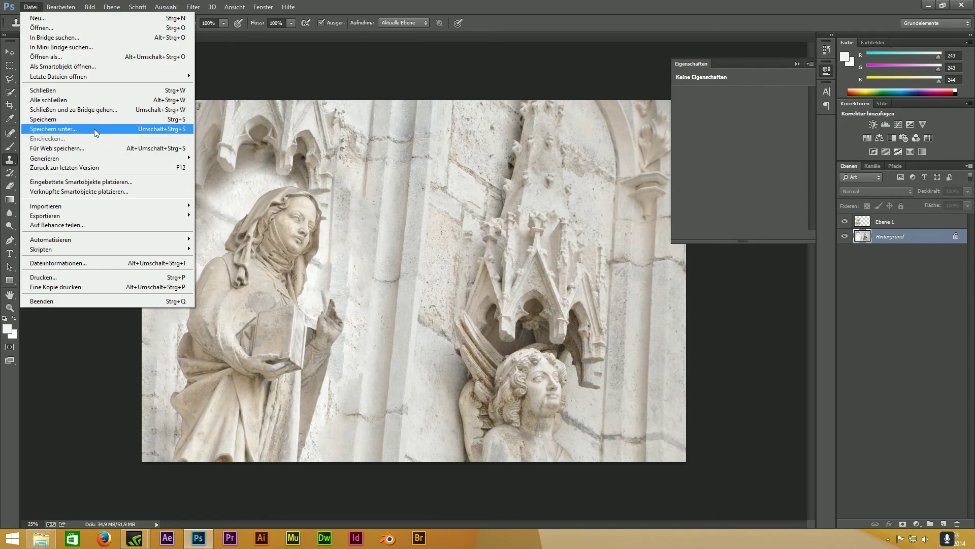
Save as Photopersp.psd in Daten 2 (K:)\Tutorials\AE, confirming the PSD options.
{"action": "left_click", "coordinate": [95, 130]}
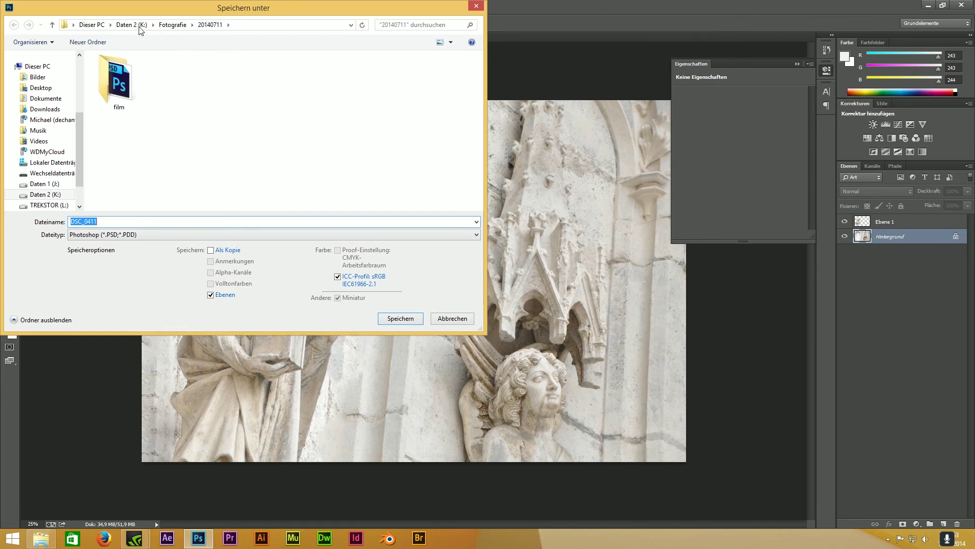
{"action": "left_click", "coordinate": [133, 24]}
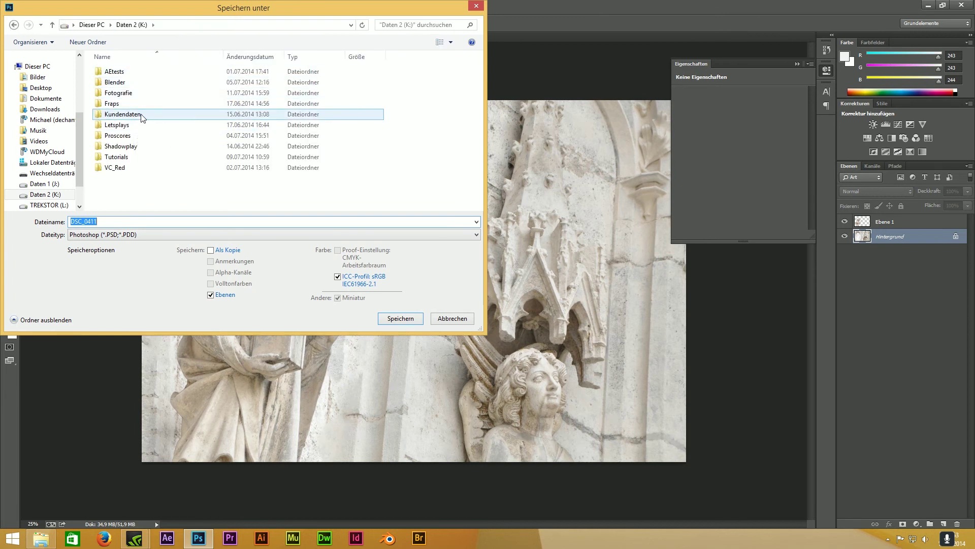
{"action": "double_click", "coordinate": [127, 157]}
{"action": "right_click", "coordinate": [142, 115]}
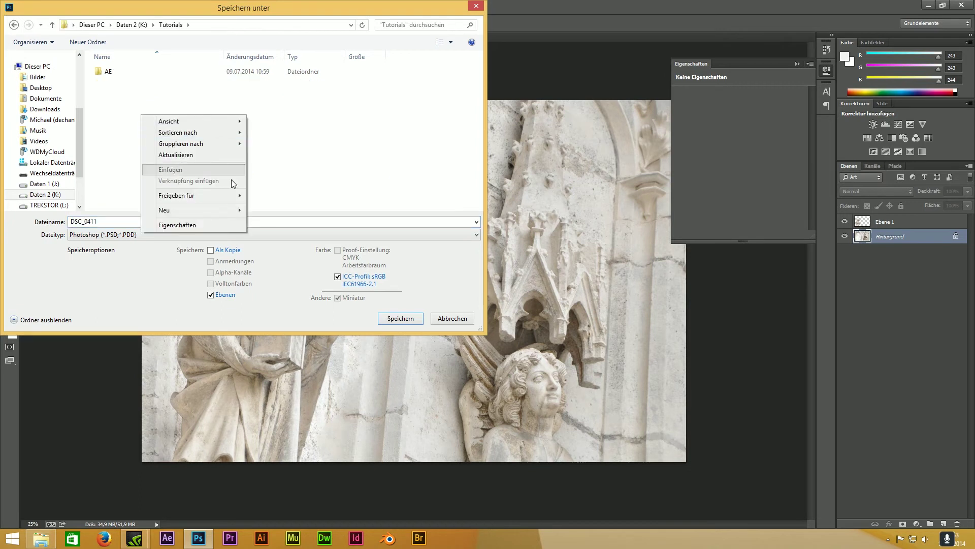
{"action": "left_click", "coordinate": [108, 71]}
{"action": "double_click", "coordinate": [107, 72]}
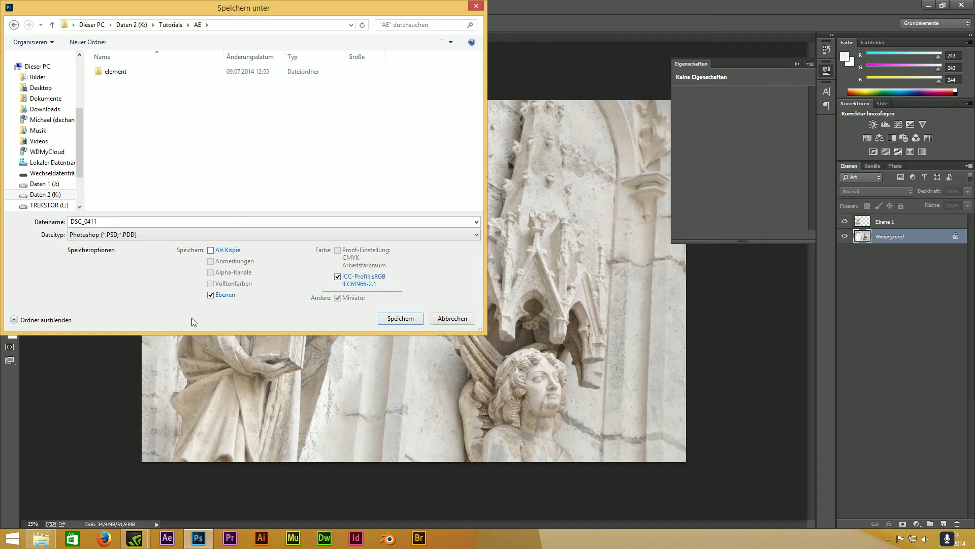
{"action": "double_click", "coordinate": [99, 221]}
{"action": "type", "text": "Photopersp"}
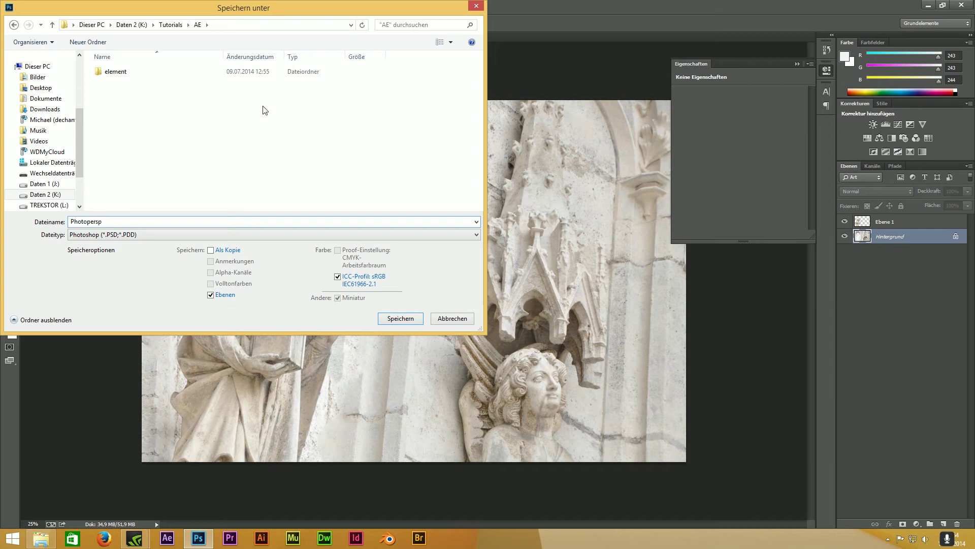
{"action": "left_click", "coordinate": [398, 318]}
{"action": "left_click", "coordinate": [587, 167]}
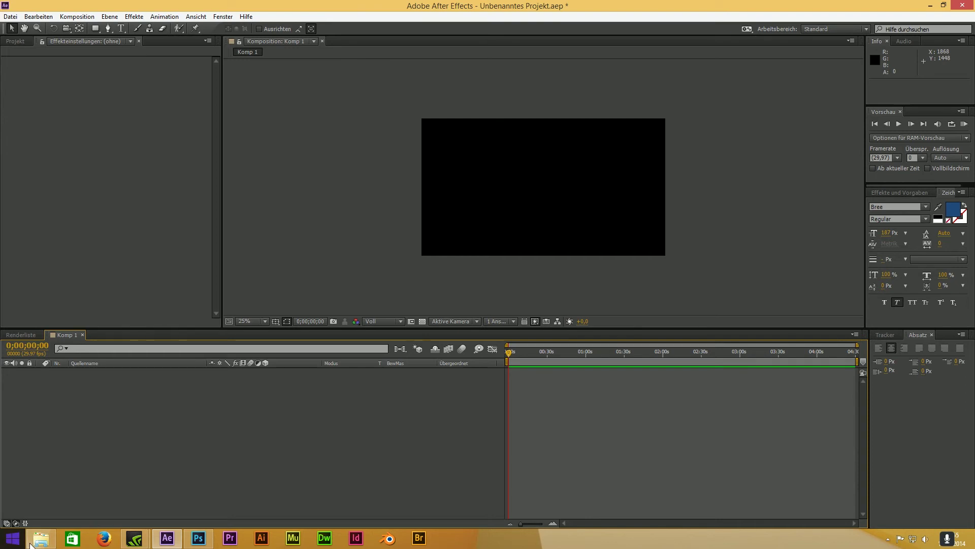
Drag Photopersp.psd from the AE folder into After Effects.
{"action": "left_click", "coordinate": [84, 495]}
{"action": "left_click_drag", "start_coordinate": [368, 186], "coordinate": [52, 211]}
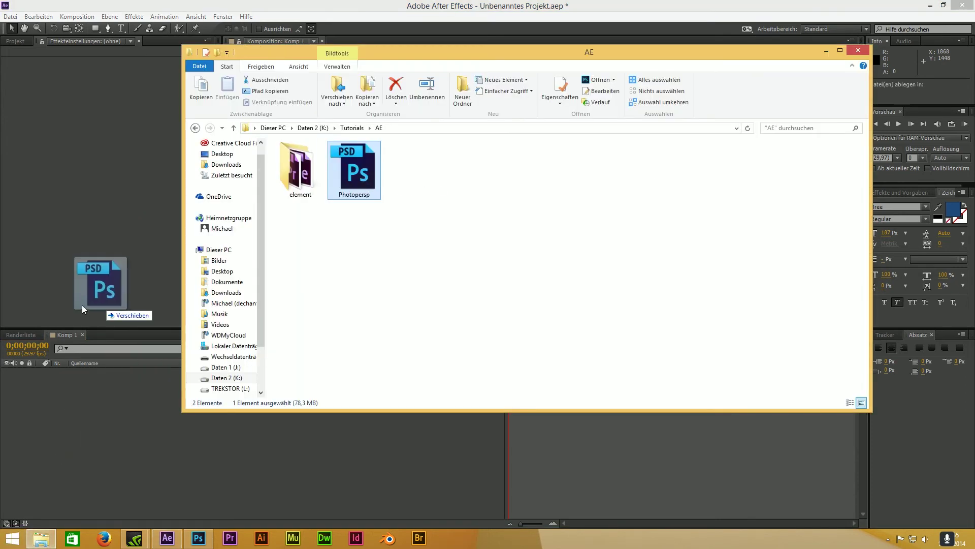
{"action": "left_click", "coordinate": [904, 48]}
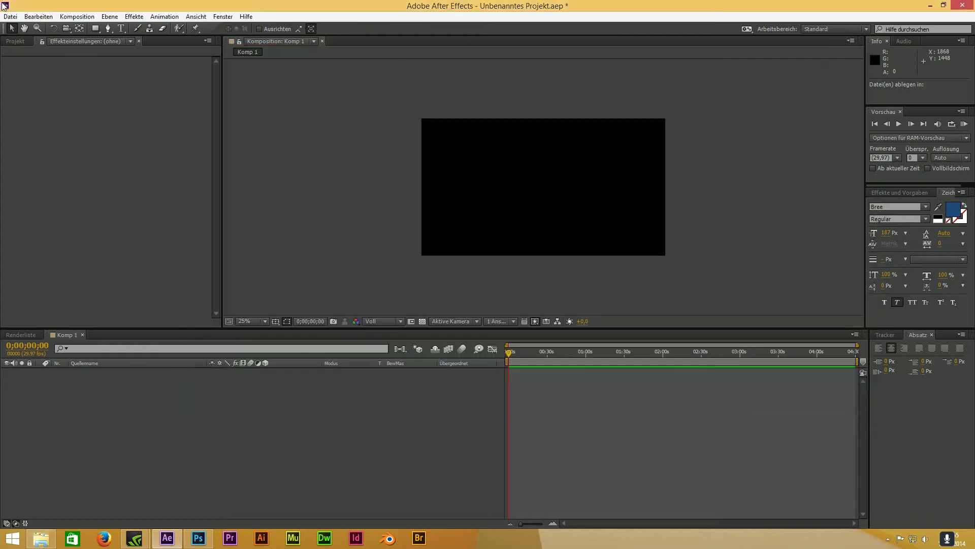
{"action": "left_click_drag", "start_coordinate": [4, 5], "coordinate": [15, 43]}
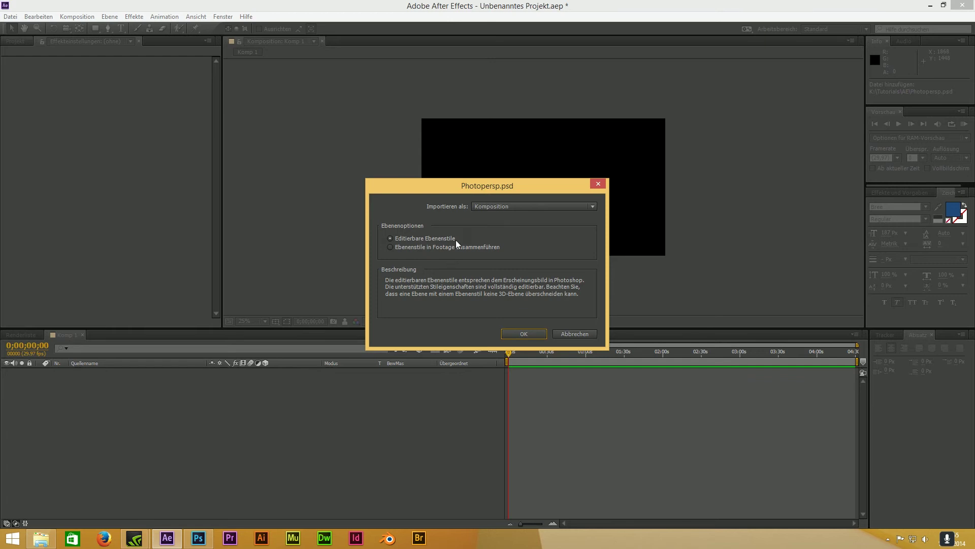
Import the PSD as Komposition and select it in the Projekt panel.
{"action": "left_click", "coordinate": [525, 208]}
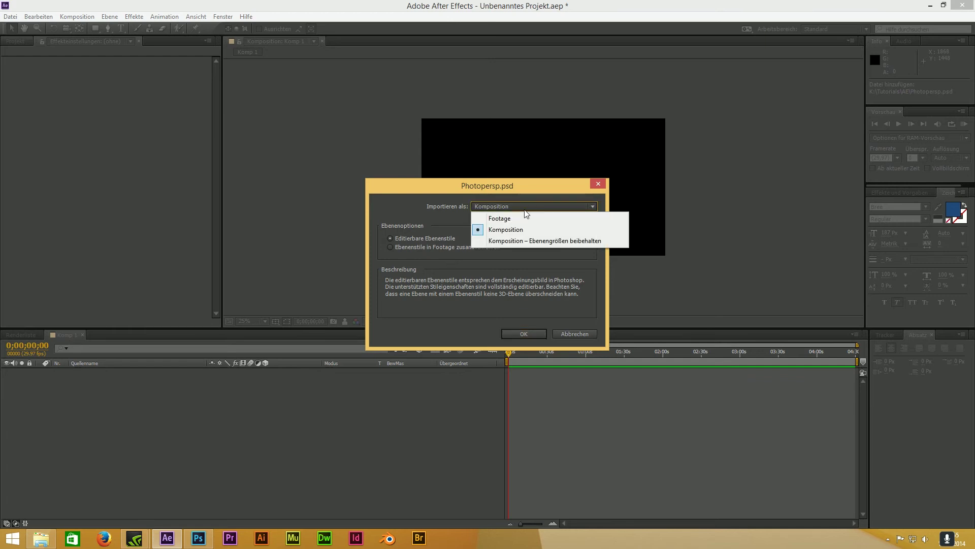
{"action": "left_click", "coordinate": [523, 207]}
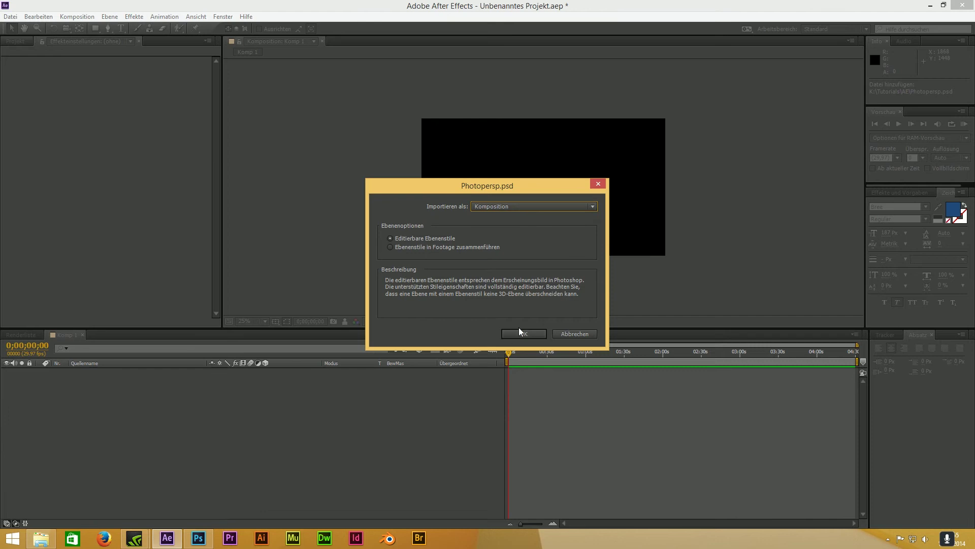
{"action": "left_click", "coordinate": [520, 333]}
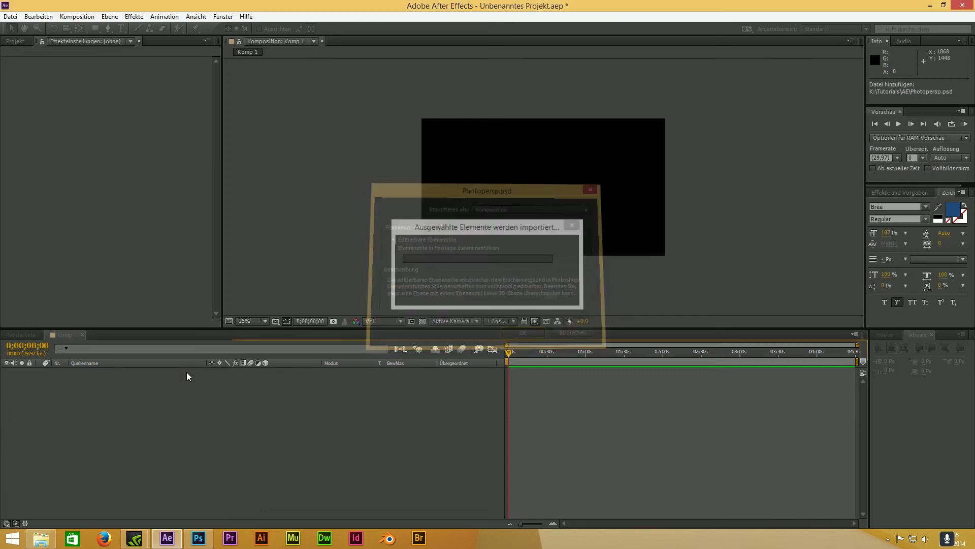
{"action": "left_click", "coordinate": [25, 41]}
{"action": "left_click", "coordinate": [71, 173]}
{"action": "left_click", "coordinate": [45, 145]}
Open the Photopersp composition to inspect its layers, then return to Komp 1.
{"action": "double_click", "coordinate": [44, 145]}
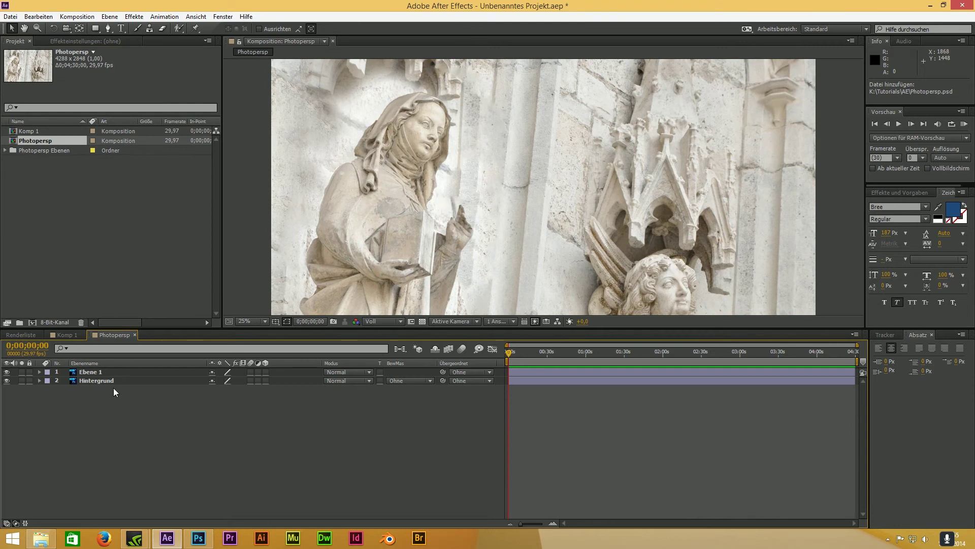
{"action": "scroll", "coordinate": [517, 190], "scroll_direction": "down", "scroll_amount": 1}
{"action": "scroll", "coordinate": [666, 191], "scroll_direction": "down", "scroll_amount": 1}
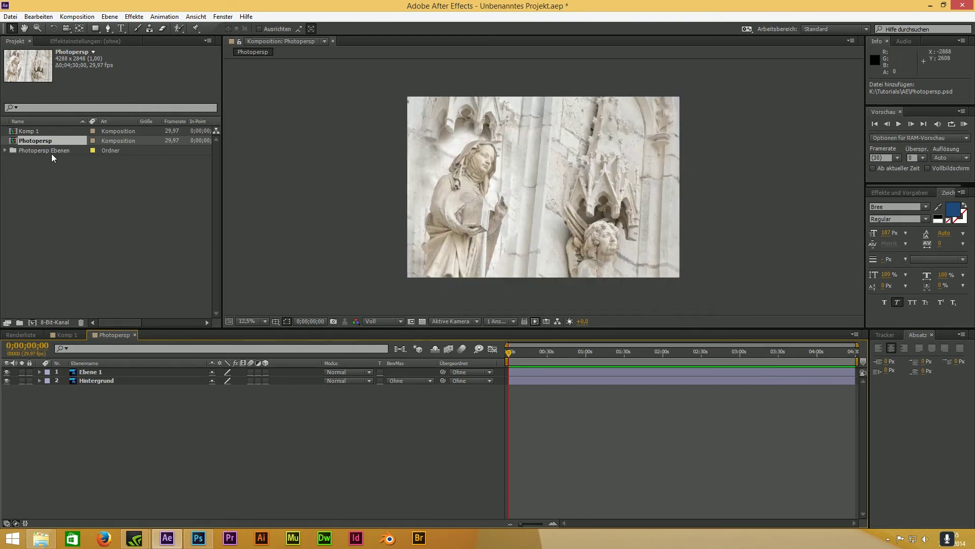
{"action": "left_click", "coordinate": [135, 335]}
Nest Photopersp into the Komp 1 timeline and scale it to 50%.
{"action": "left_click_drag", "start_coordinate": [45, 145], "coordinate": [122, 464]}
{"action": "scroll", "coordinate": [584, 228], "scroll_direction": "down", "scroll_amount": 1}
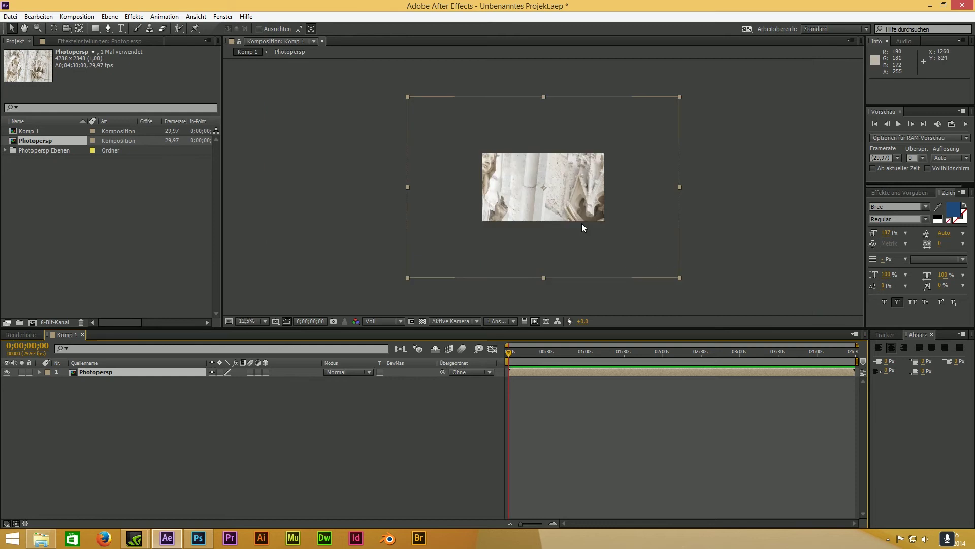
{"action": "left_click_drag", "start_coordinate": [681, 279], "coordinate": [642, 237]}
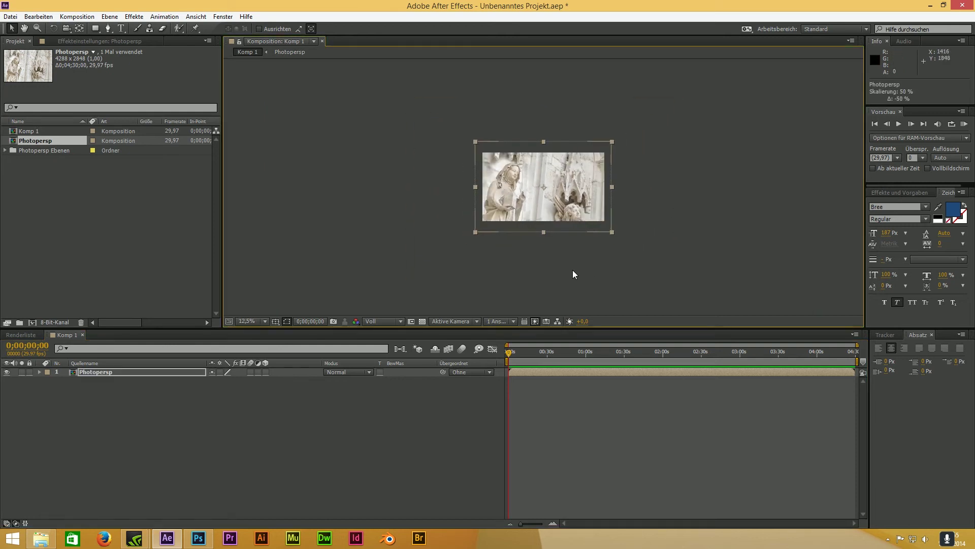
{"action": "scroll", "coordinate": [575, 273], "scroll_direction": "up", "scroll_amount": 1}
Switch between the Komp 1 and Photopersp timelines, ending in Photopersp.
{"action": "double_click", "coordinate": [95, 374]}
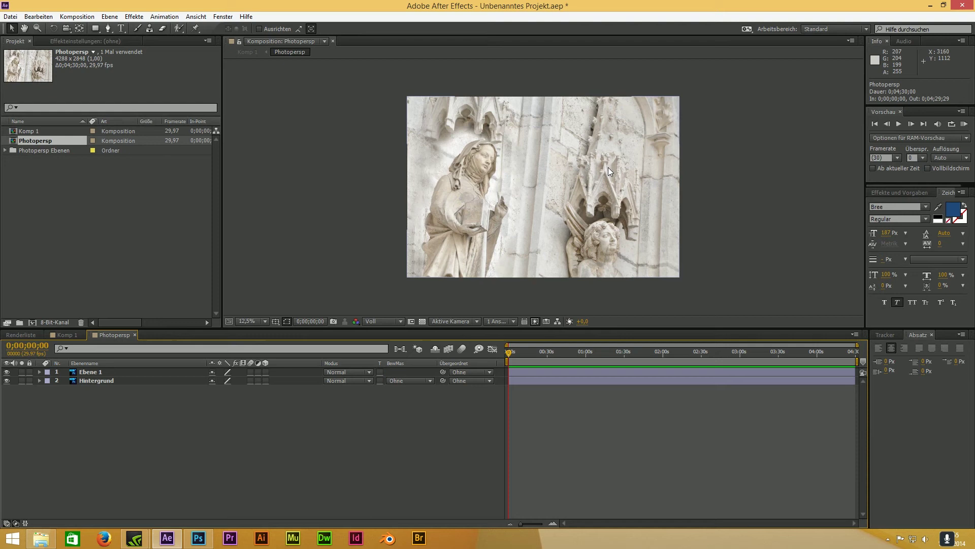
{"action": "left_click", "coordinate": [62, 335]}
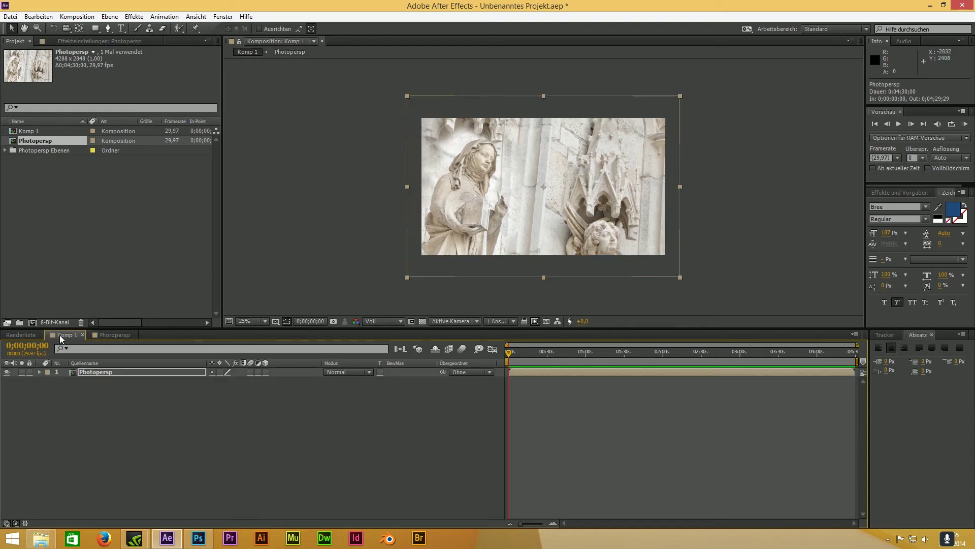
{"action": "left_click", "coordinate": [105, 336]}
{"action": "left_click", "coordinate": [67, 335]}
{"action": "left_click", "coordinate": [113, 334]}
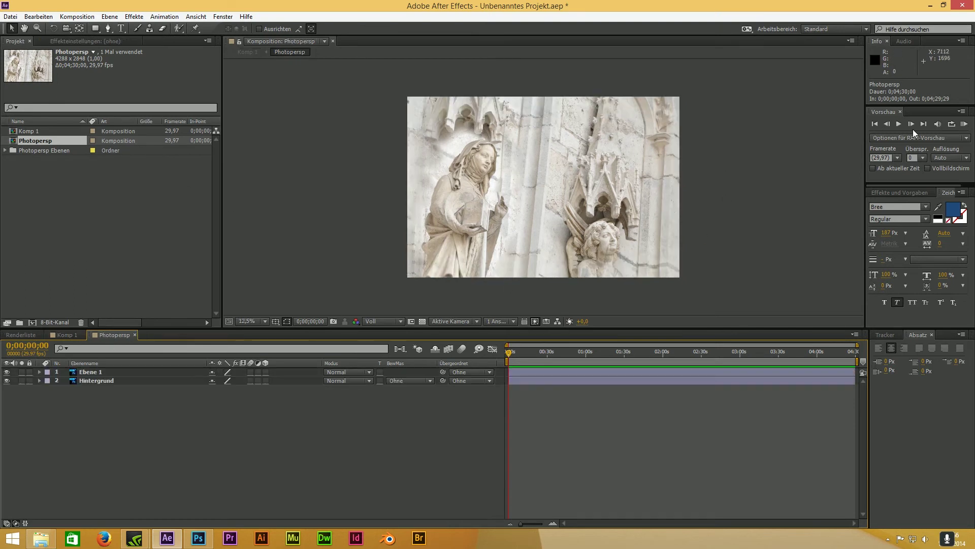
Add camera Kamera 1 with the custom preset to Photopersp and make Ebene 1 and Hintergrund 3D.
{"action": "right_click", "coordinate": [153, 425]}
{"action": "mouse_move", "coordinate": [240, 316]}
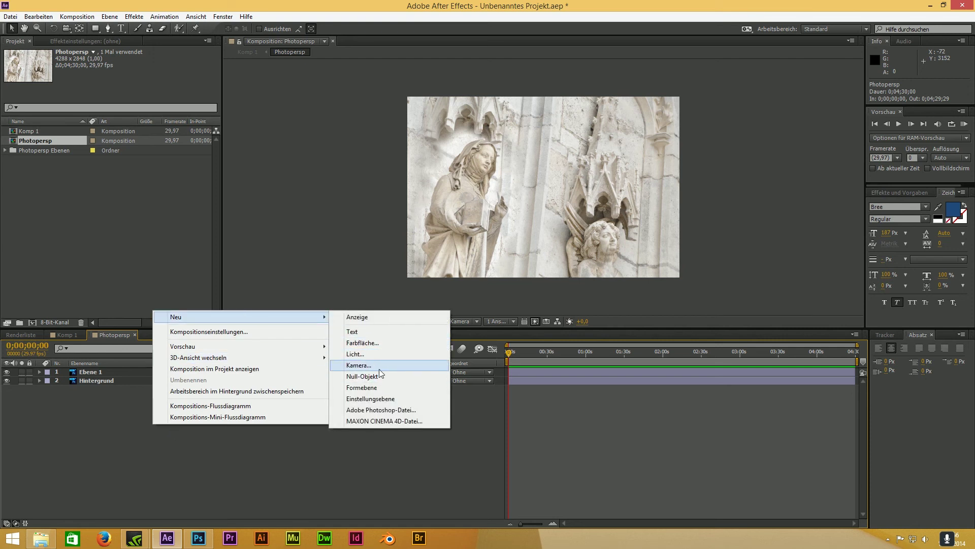
{"action": "left_click", "coordinate": [359, 364]}
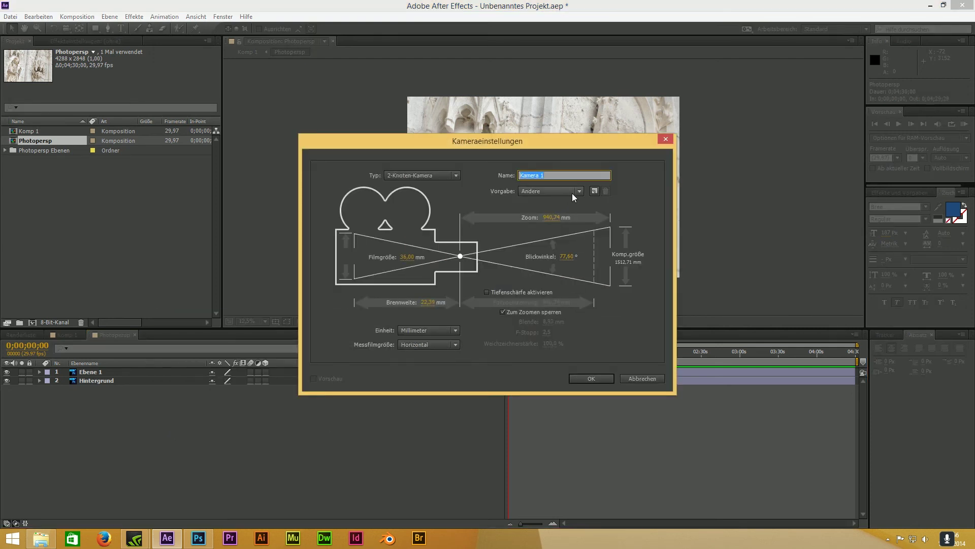
{"action": "left_click", "coordinate": [572, 191]}
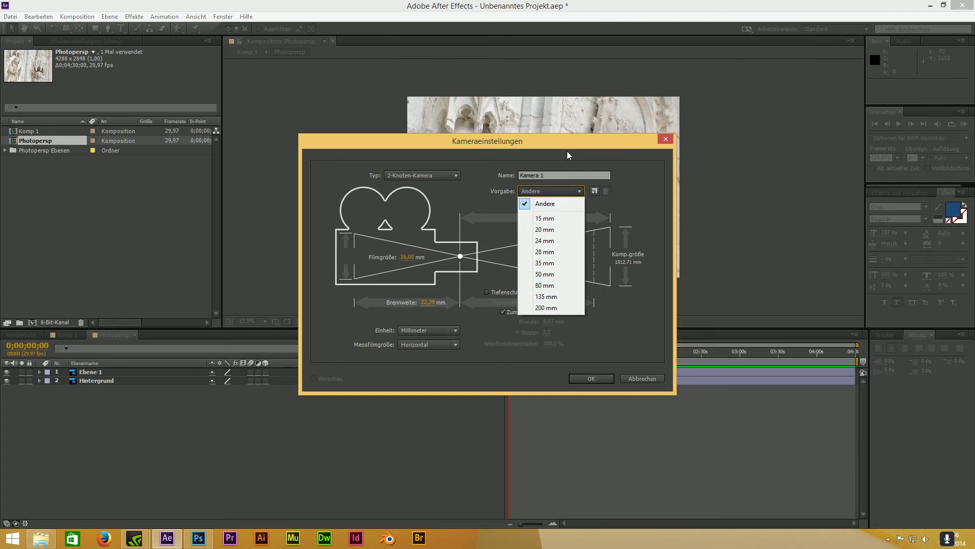
{"action": "left_click", "coordinate": [498, 197]}
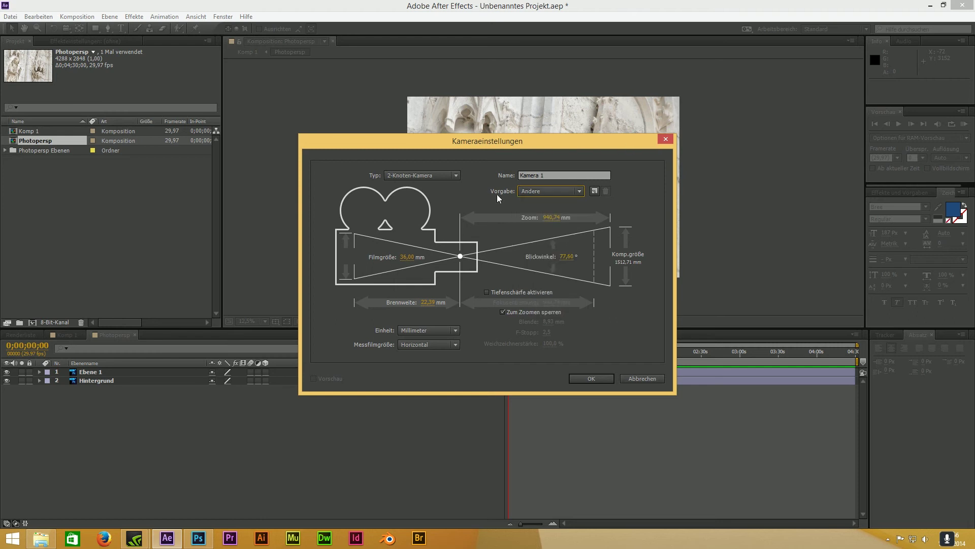
{"action": "left_click", "coordinate": [592, 379]}
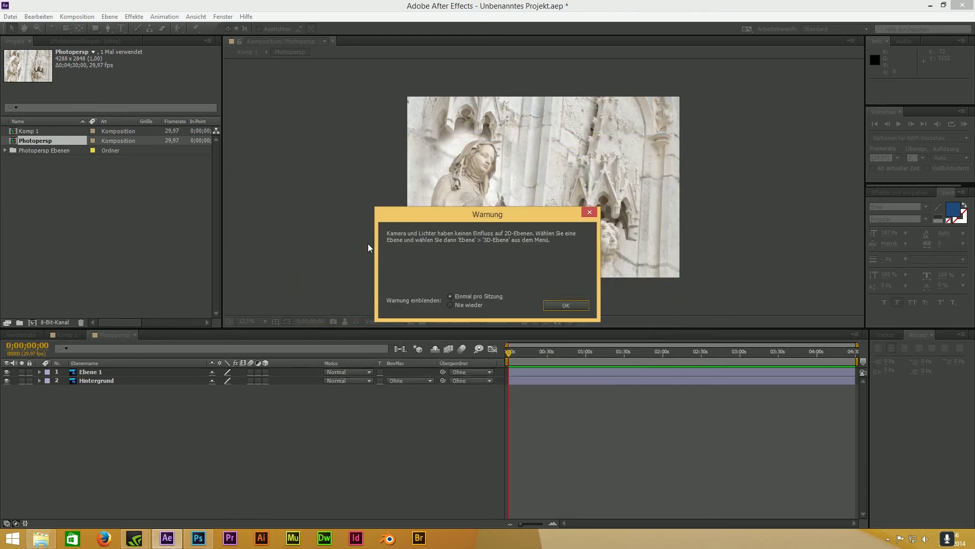
{"action": "left_click", "coordinate": [562, 305]}
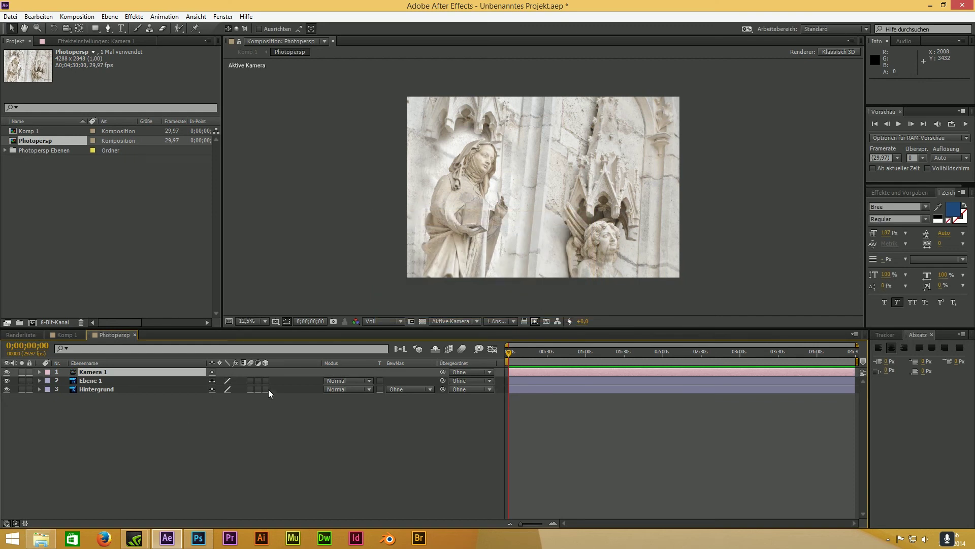
{"action": "left_click", "coordinate": [266, 380]}
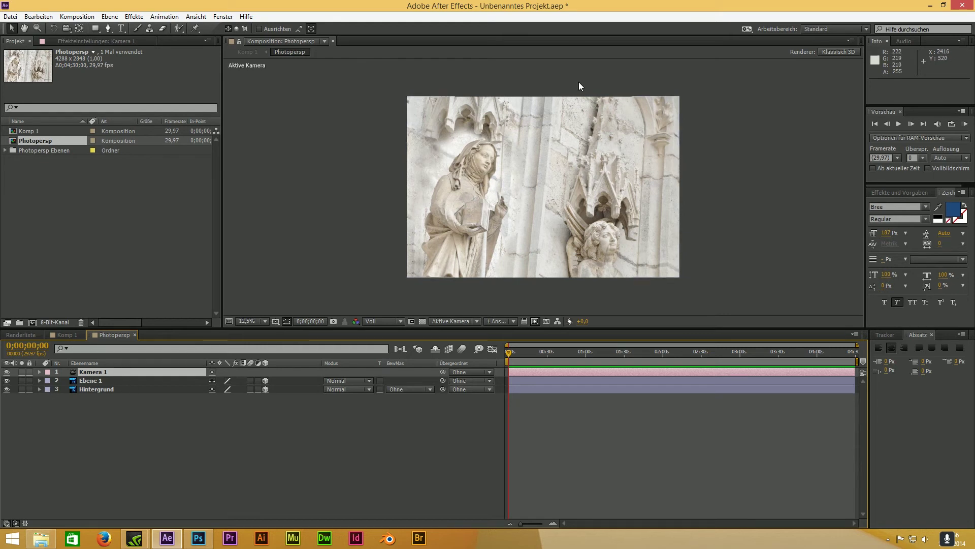
Set starting keyframes on every Kamera 1 transform property.
{"action": "left_click", "coordinate": [39, 372]}
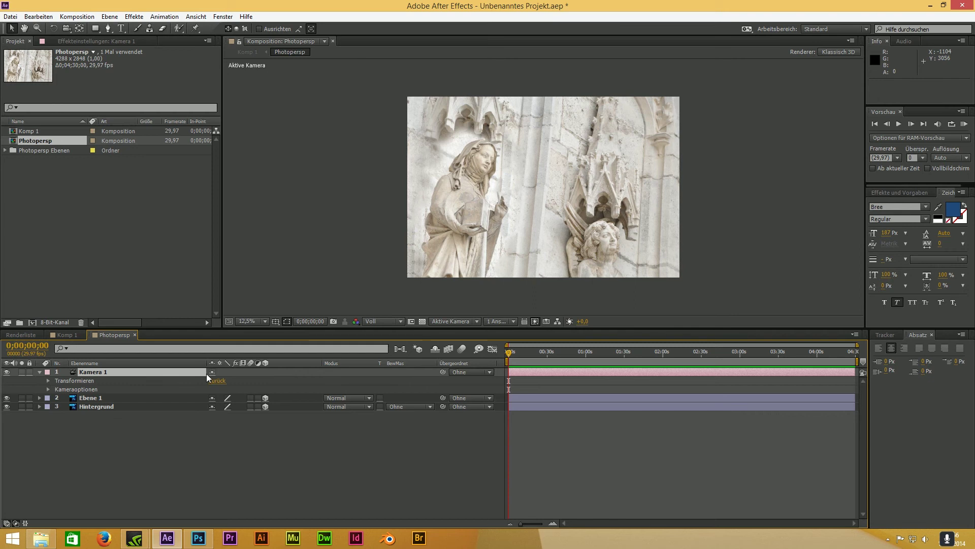
{"action": "left_click", "coordinate": [48, 381]}
{"action": "left_click", "coordinate": [65, 389]}
{"action": "left_click", "coordinate": [65, 406]}
{"action": "left_click", "coordinate": [65, 424]}
Move to about 4 seconds, test camera orbits (undone), and set preview resolution to Third.
{"action": "left_click_drag", "start_coordinate": [509, 357], "coordinate": [515, 357]}
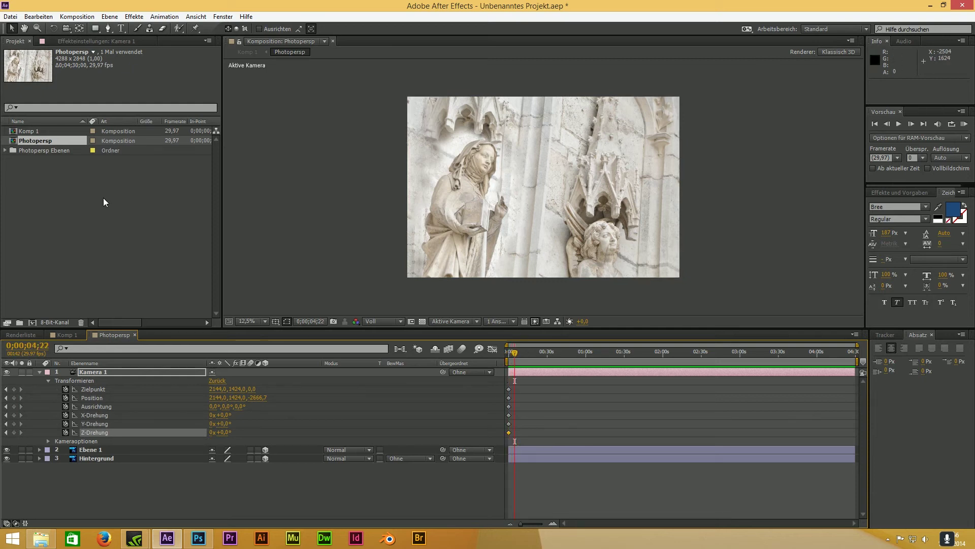
{"action": "left_click", "coordinate": [66, 27]}
{"action": "left_click_drag", "start_coordinate": [564, 219], "coordinate": [626, 237]}
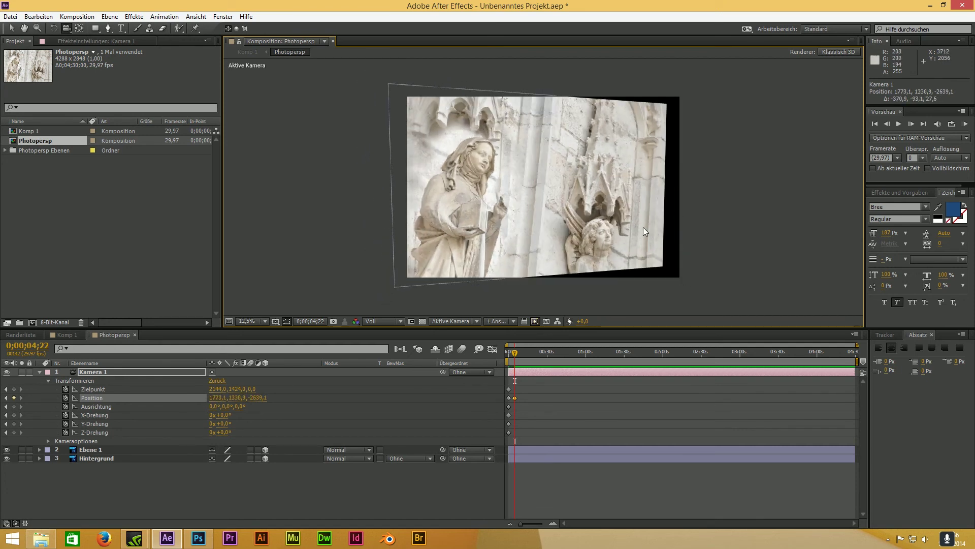
{"action": "key", "text": "ctrl+z"}
{"action": "left_click", "coordinate": [399, 321]}
{"action": "left_click", "coordinate": [394, 371]}
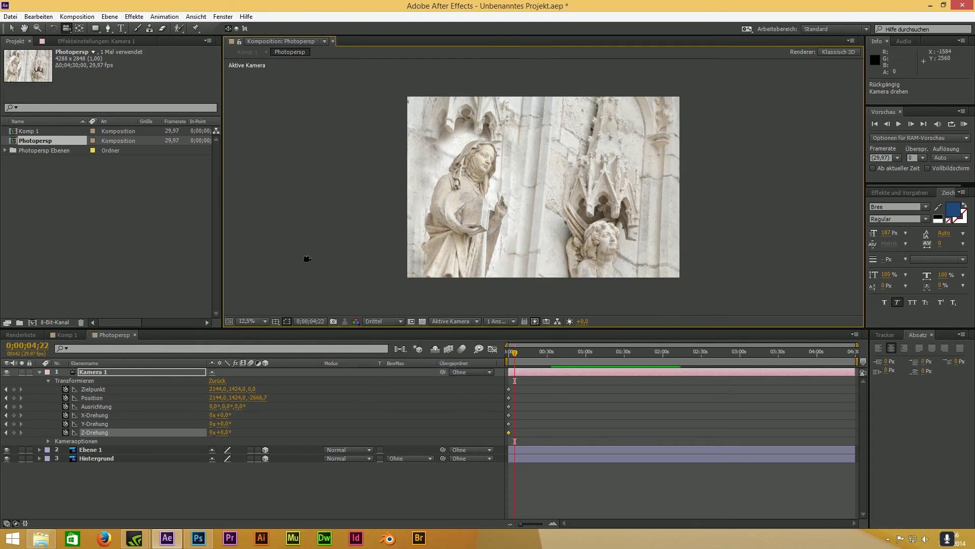
{"action": "left_click_drag", "start_coordinate": [536, 168], "coordinate": [536, 171]}
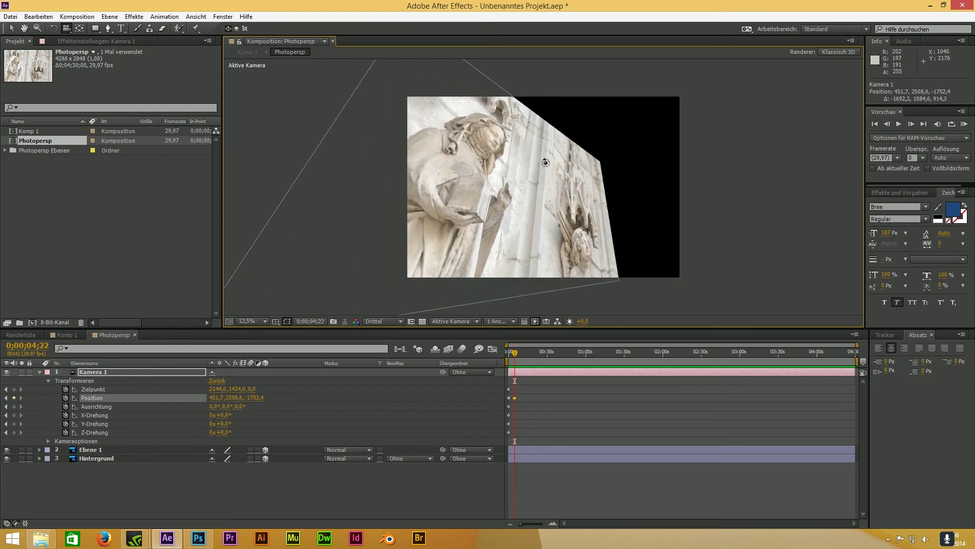
{"action": "key", "text": "ctrl+z"}
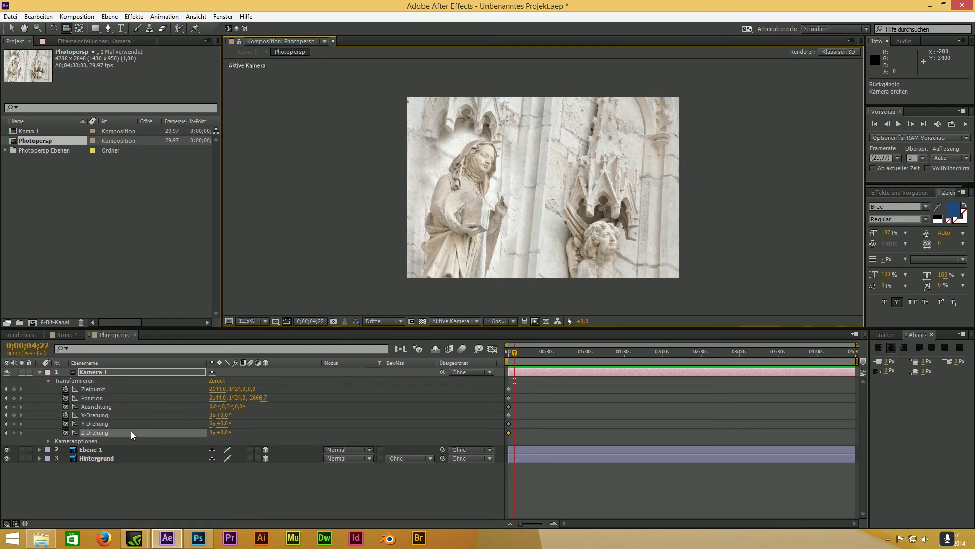
{"action": "left_click", "coordinate": [8, 464]}
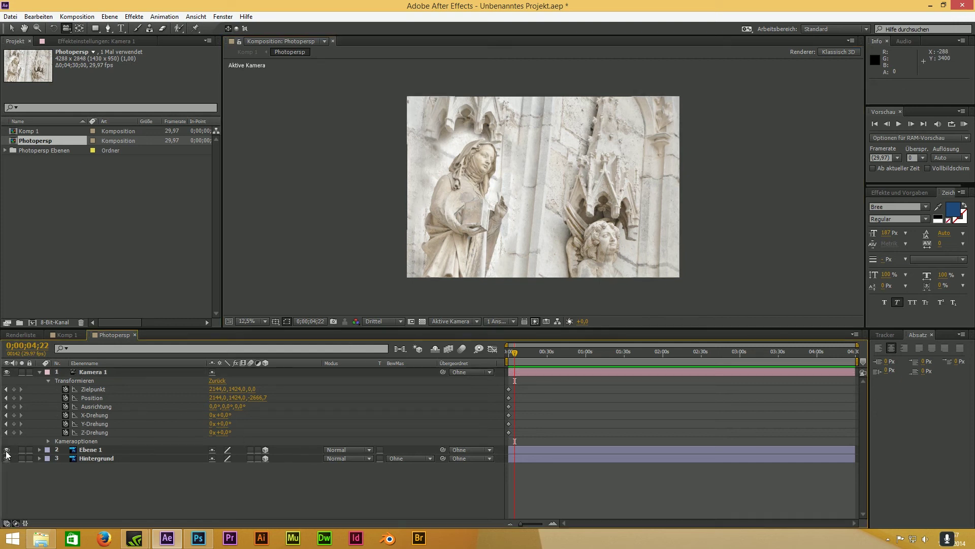
Hide Hintergrund and reveal Ebene 1's transform properties.
{"action": "left_click", "coordinate": [7, 458]}
{"action": "left_click", "coordinate": [40, 449]}
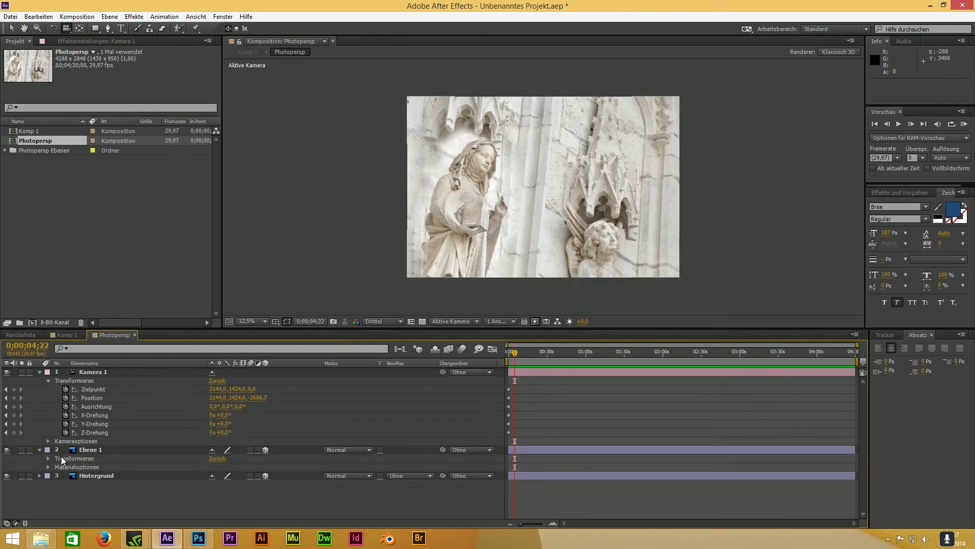
{"action": "left_click", "coordinate": [50, 457]}
{"action": "left_click", "coordinate": [47, 458]}
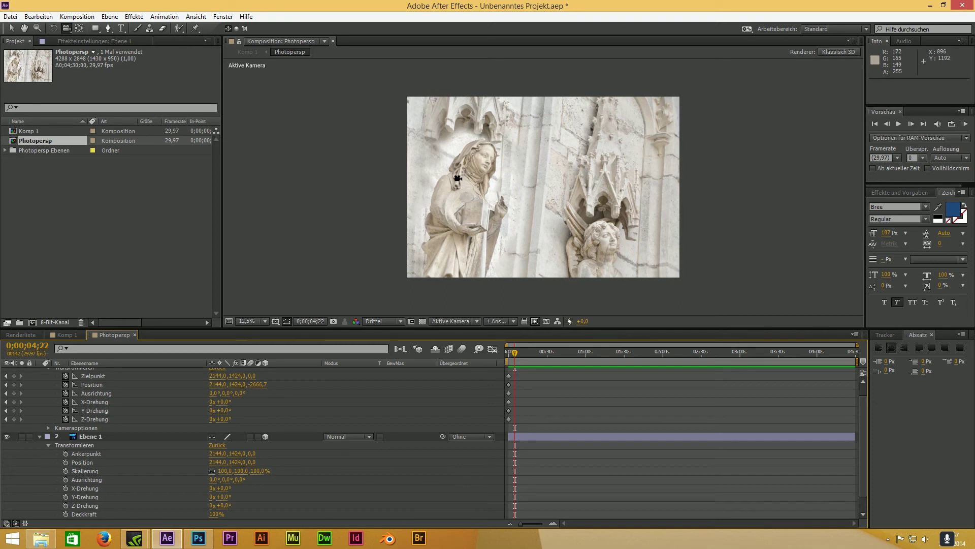
Push Ebene 1 forward to Z −287, refine its frame position, and zoom the timeline in.
{"action": "mouse_move", "coordinate": [250, 464]}
{"action": "left_mouse_down"}
{"action": "mouse_move", "coordinate": [258, 461]}
{"action": "mouse_move", "coordinate": [220, 468]}
{"action": "mouse_move", "coordinate": [1, 76]}
{"action": "left_mouse_up"}
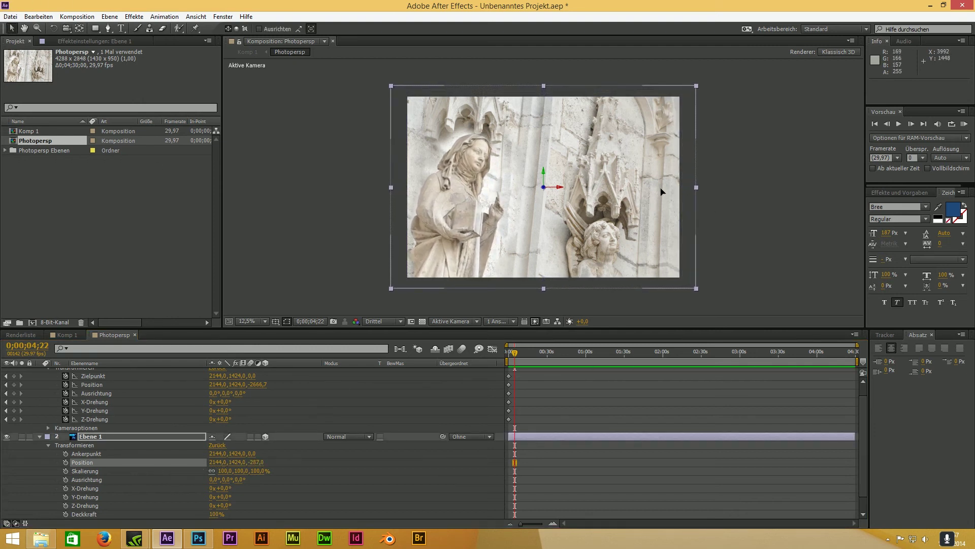
{"action": "left_click_drag", "start_coordinate": [661, 191], "coordinate": [660, 195]}
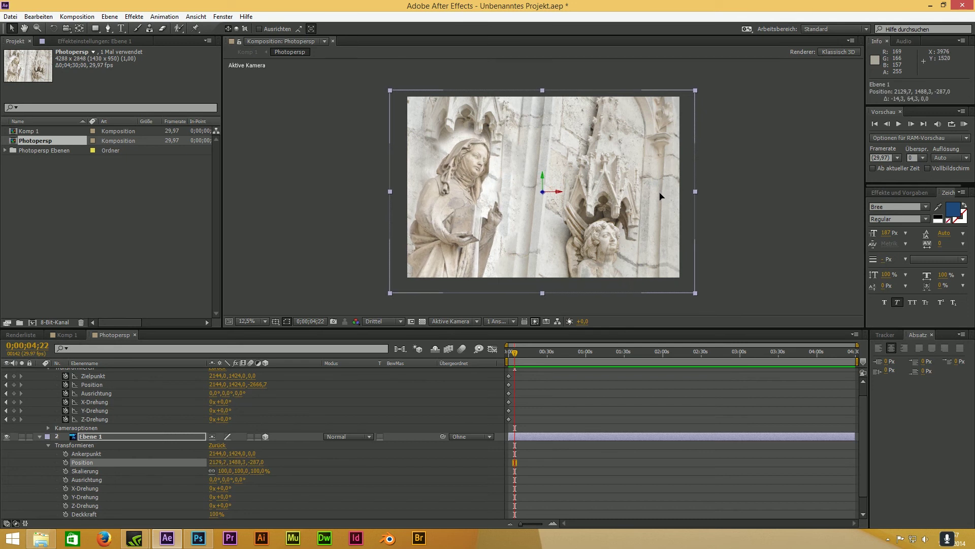
{"action": "left_click_drag", "start_coordinate": [660, 195], "coordinate": [638, 193]}
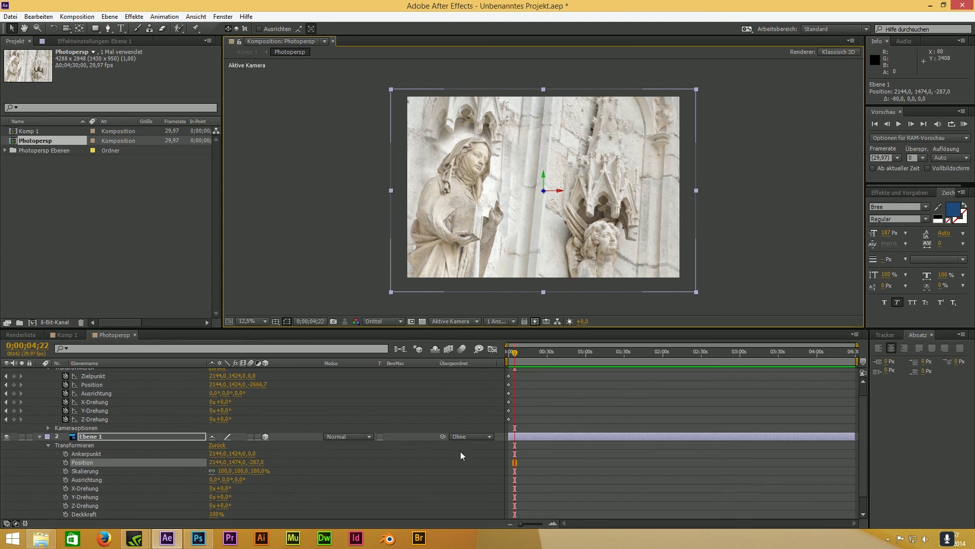
{"action": "left_click", "coordinate": [520, 522]}
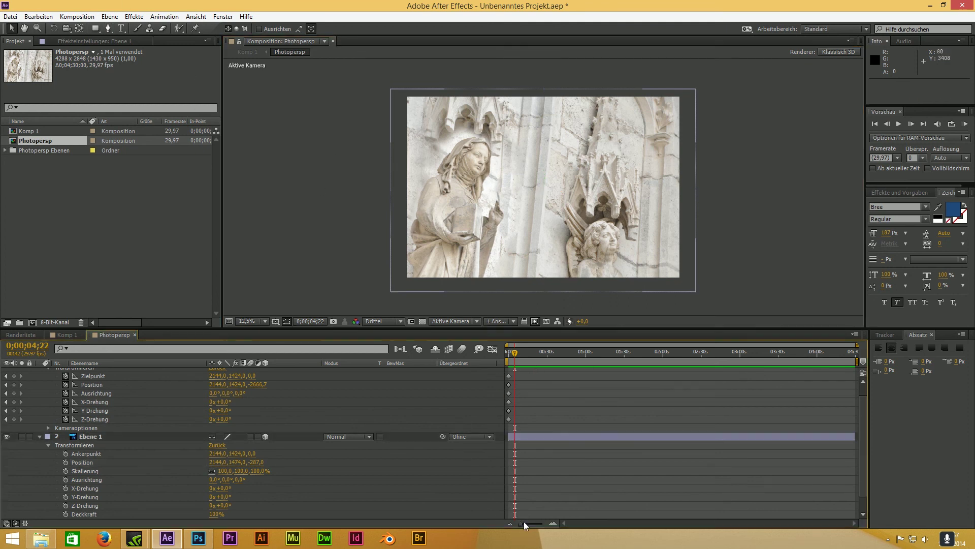
{"action": "left_click_drag", "start_coordinate": [523, 522], "coordinate": [539, 525]}
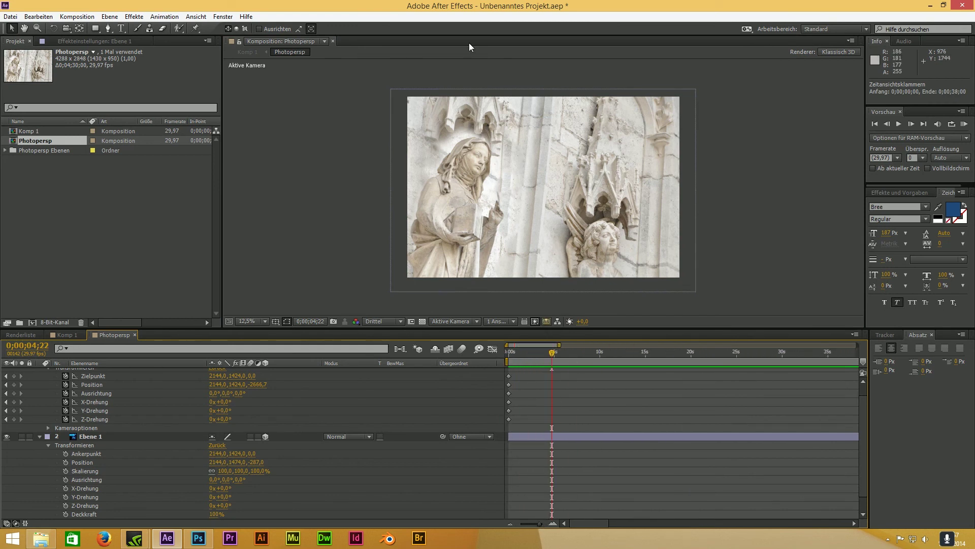
Orbit Kamera 1 to a tilted angle keyframed at 0;00;04;22, then switch to Komp 1.
{"action": "left_click", "coordinate": [66, 28]}
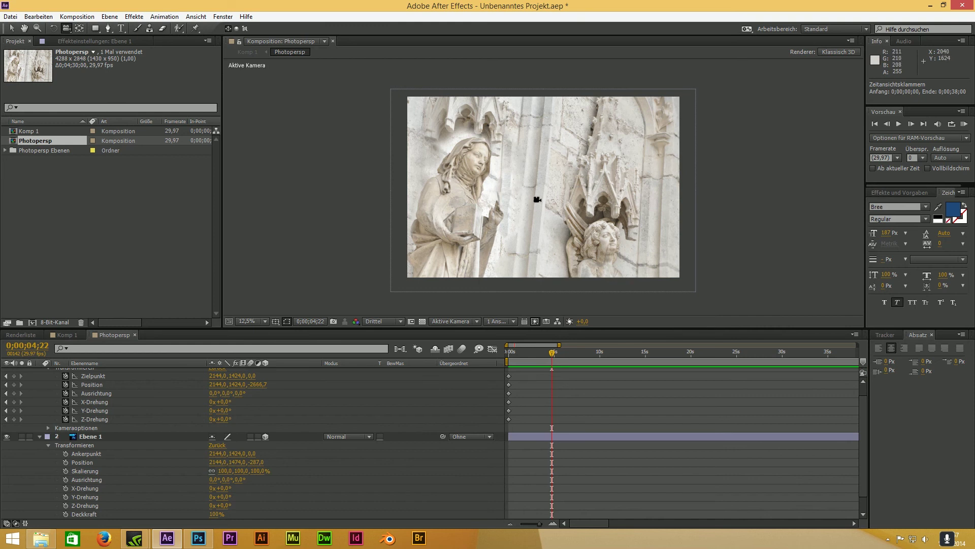
{"action": "mouse_move", "coordinate": [539, 199]}
{"action": "left_mouse_down"}
{"action": "mouse_move", "coordinate": [549, 198]}
{"action": "mouse_move", "coordinate": [538, 200]}
{"action": "left_mouse_up"}
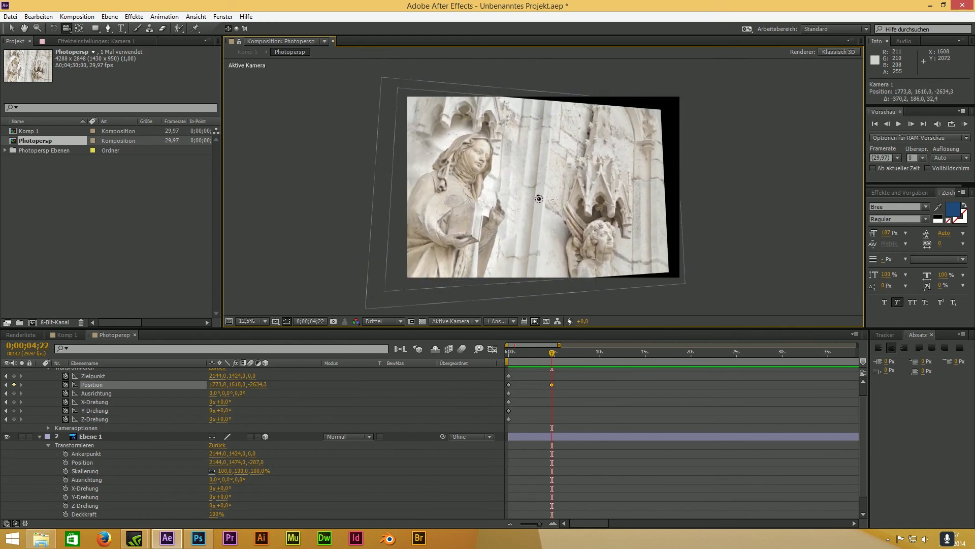
{"action": "left_click_drag", "start_coordinate": [538, 199], "coordinate": [529, 201]}
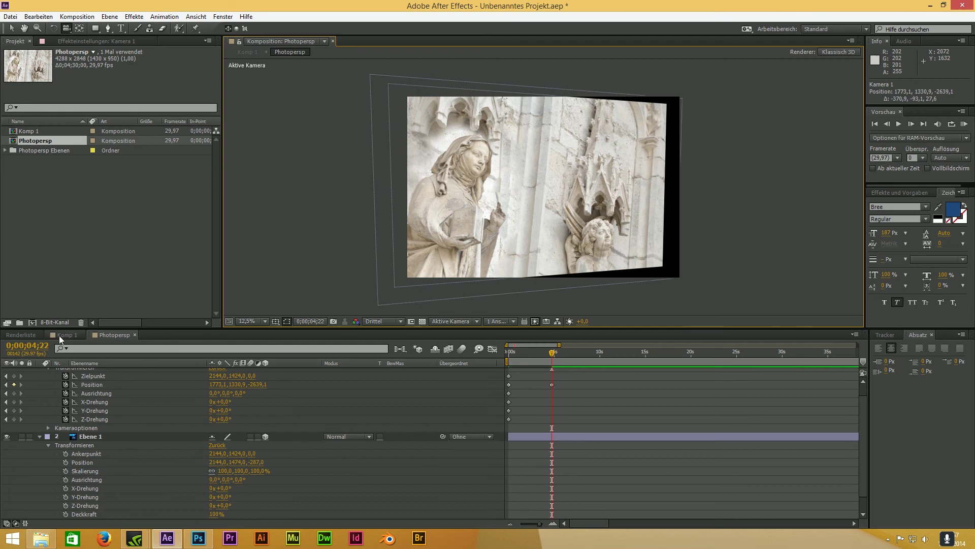
{"action": "left_click", "coordinate": [64, 334]}
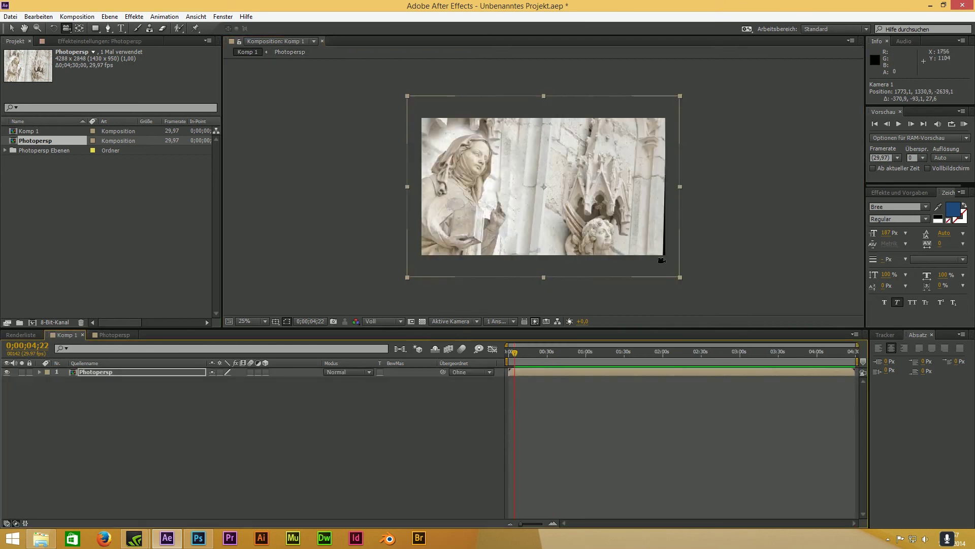
Scale the Photopersp layer in Komp 1 to 51% so it fills the frame.
{"action": "key", "text": "v"}
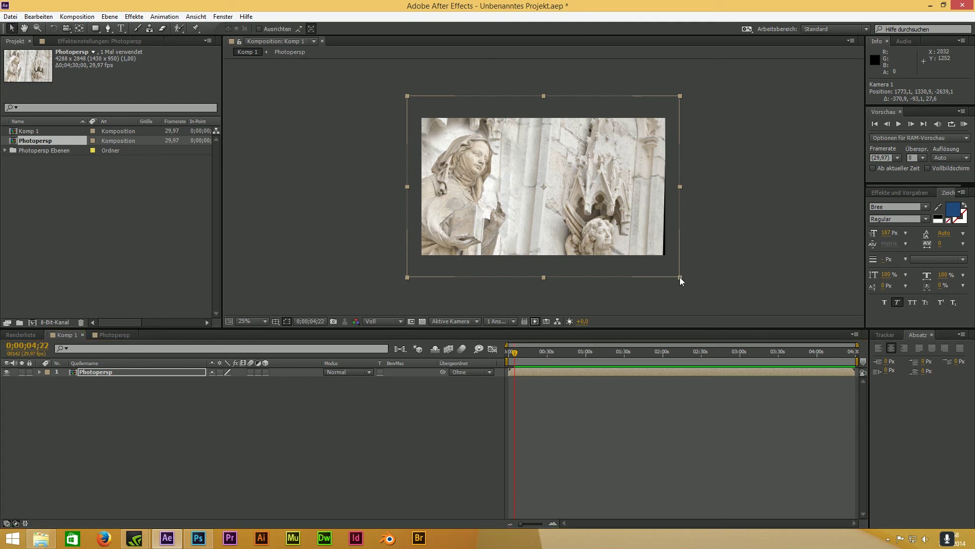
{"action": "left_click_drag", "start_coordinate": [681, 277], "coordinate": [684, 283]}
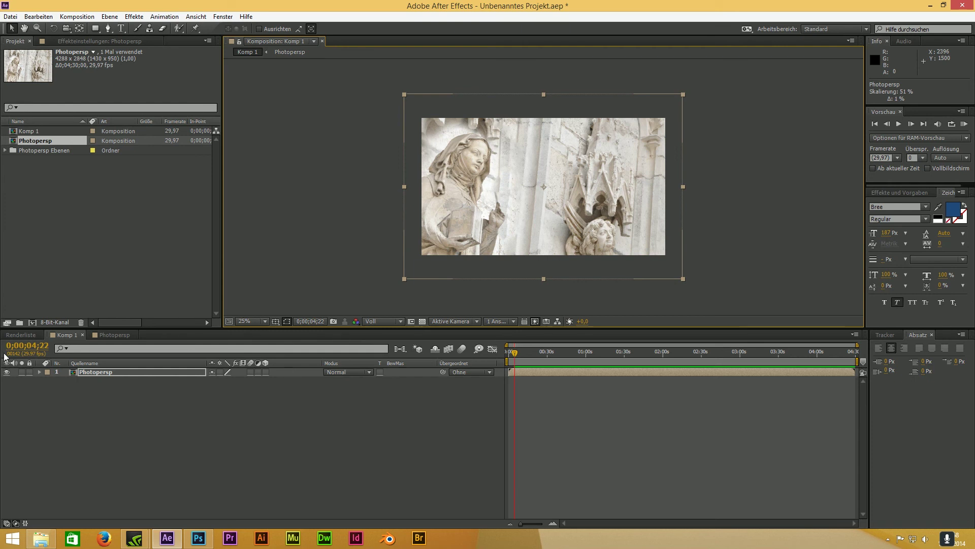
{"action": "left_click", "coordinate": [101, 336]}
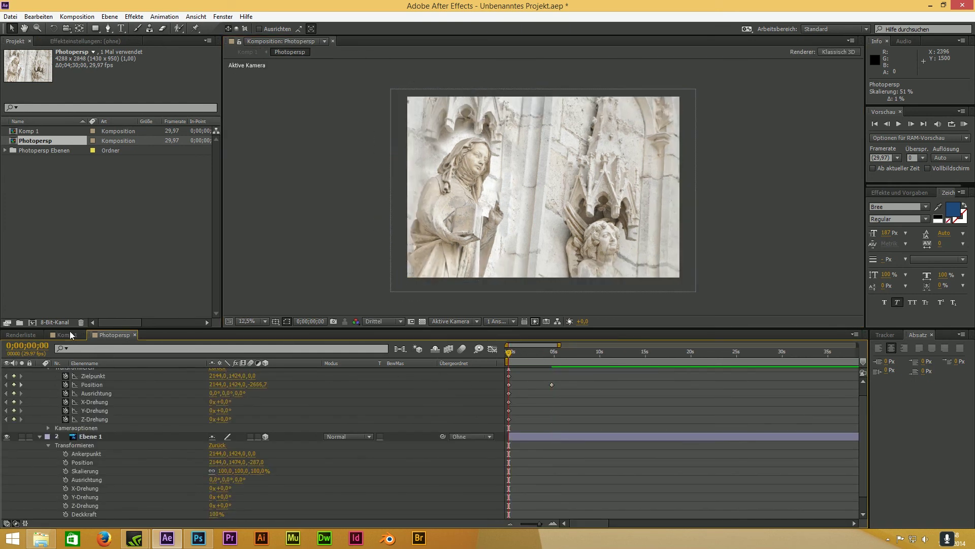
{"action": "left_click", "coordinate": [65, 336]}
Preview the camera move, restarting playback at Third resolution.
{"action": "left_click", "coordinate": [899, 124]}
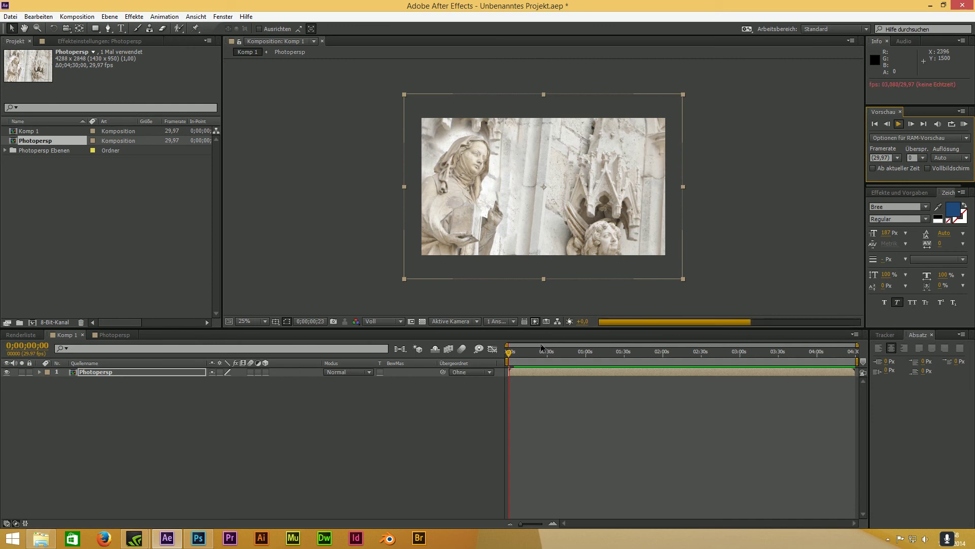
{"action": "left_click", "coordinate": [389, 328]}
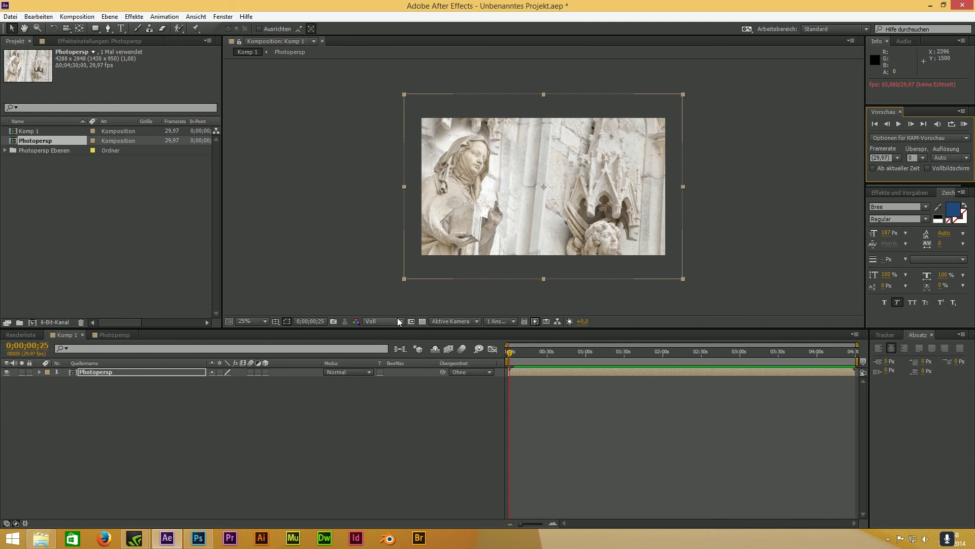
{"action": "left_click", "coordinate": [399, 321]}
{"action": "left_click", "coordinate": [395, 370]}
{"action": "left_click", "coordinate": [899, 124]}
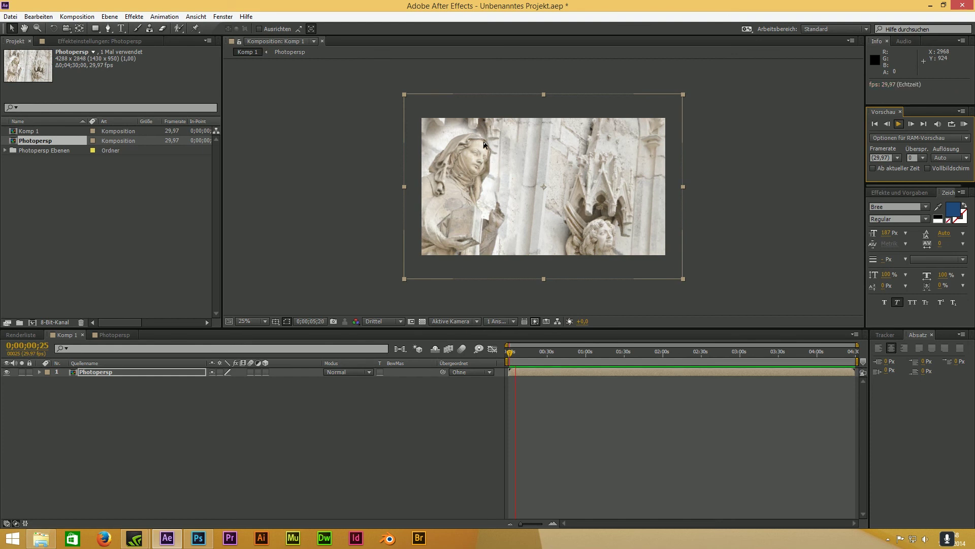
{"action": "left_click", "coordinate": [517, 358]}
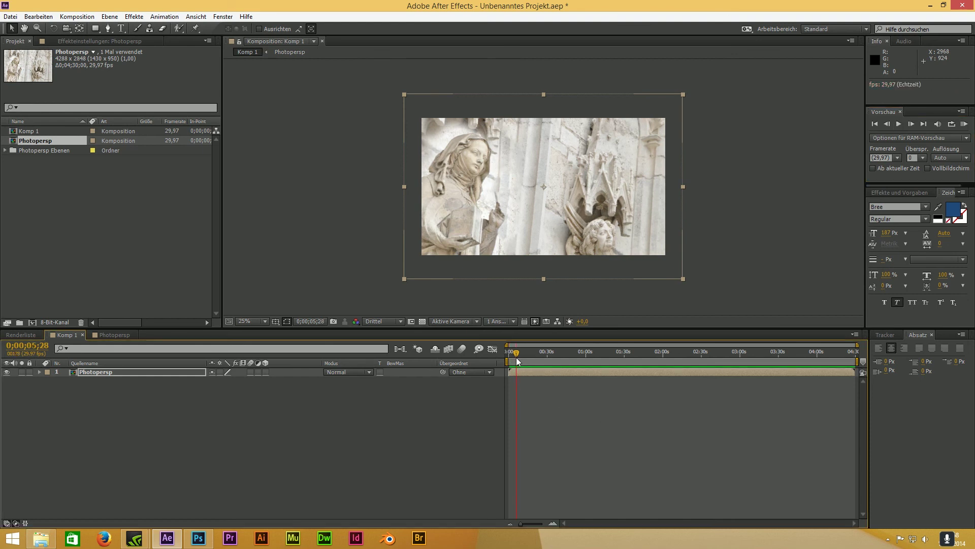
{"action": "left_click_drag", "start_coordinate": [517, 352], "coordinate": [510, 359]}
{"action": "left_click_drag", "start_coordinate": [521, 524], "coordinate": [536, 523]}
{"action": "key", "text": "period"}
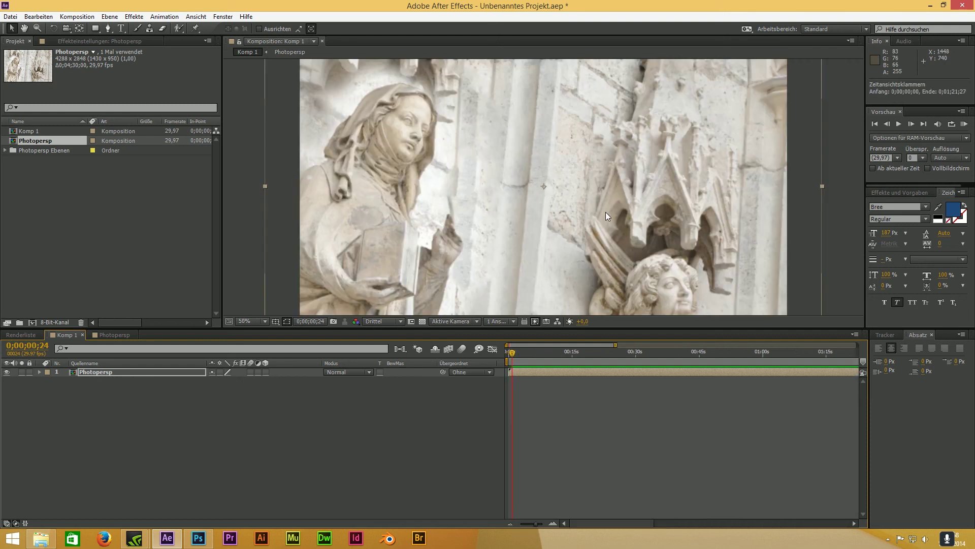
{"action": "left_click", "coordinate": [898, 125]}
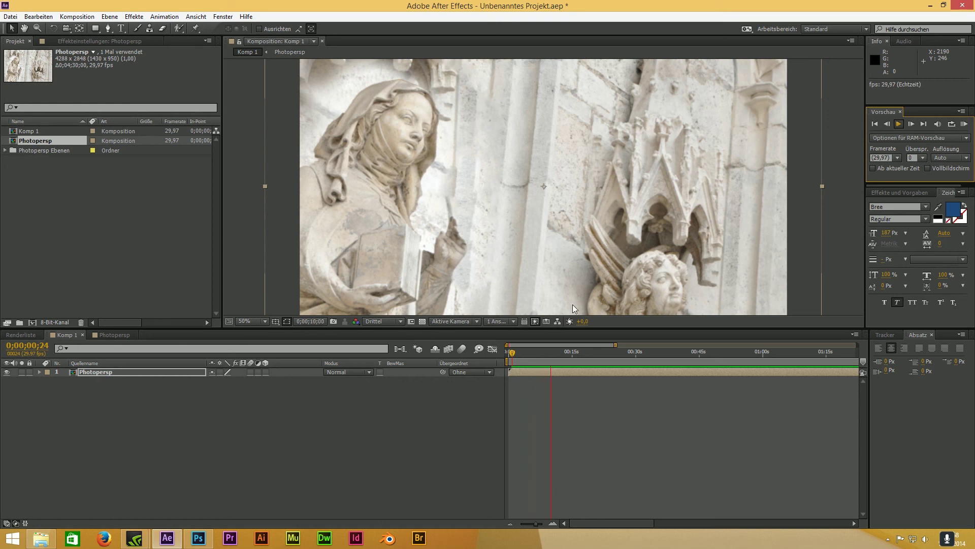
{"action": "mouse_move", "coordinate": [551, 361]}
{"action": "left_mouse_down"}
{"action": "mouse_move", "coordinate": [513, 385]}
{"action": "mouse_move", "coordinate": [528, 388]}
{"action": "mouse_move", "coordinate": [496, 399]}
{"action": "left_mouse_up"}
{"action": "key", "text": "comma"}
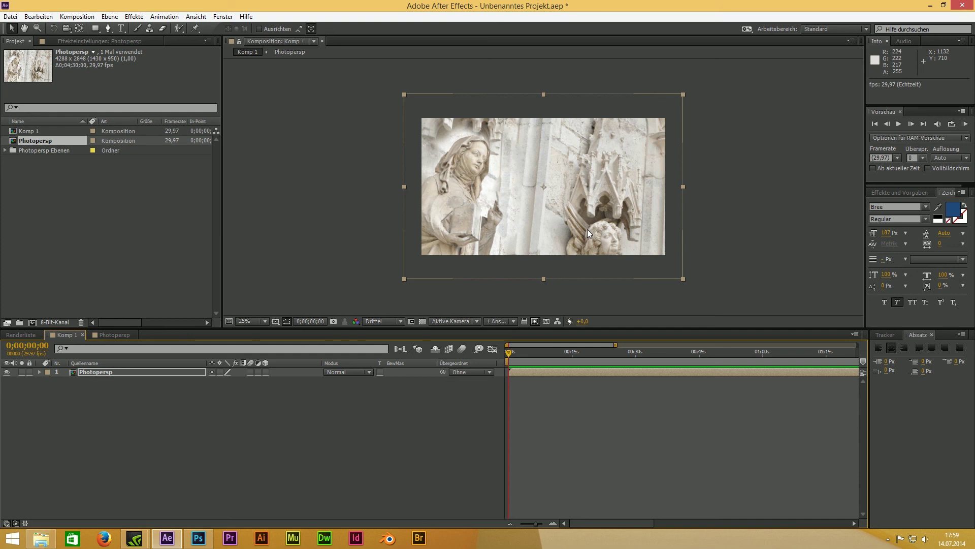
In Photoshop, toggle the statue's visibility to check the wall, then select Ebene 1.
{"action": "left_click", "coordinate": [198, 537]}
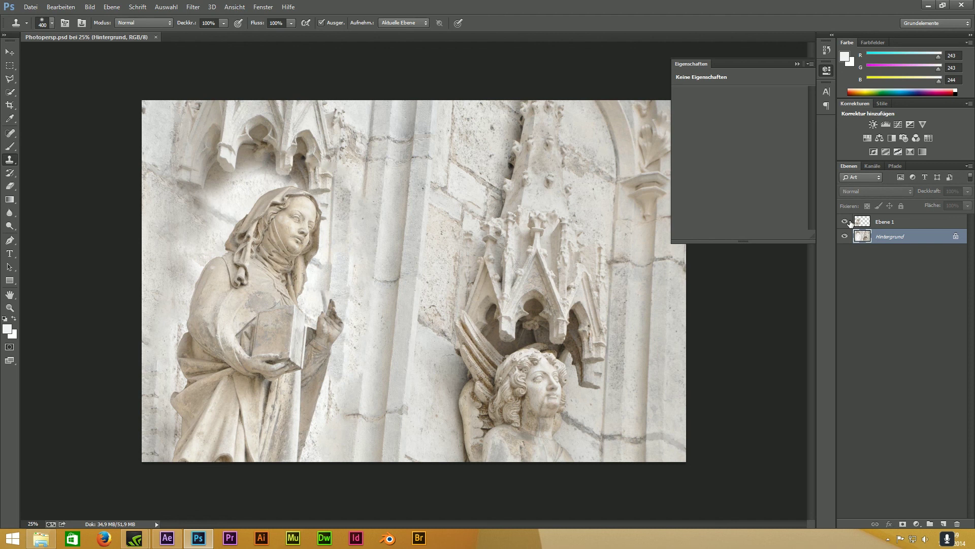
{"action": "left_click", "coordinate": [845, 222]}
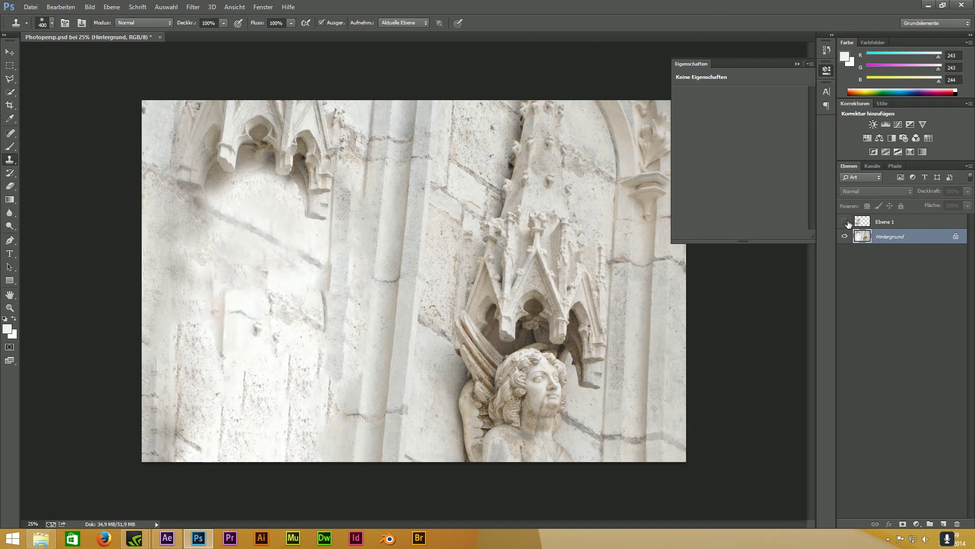
{"action": "left_click", "coordinate": [844, 221]}
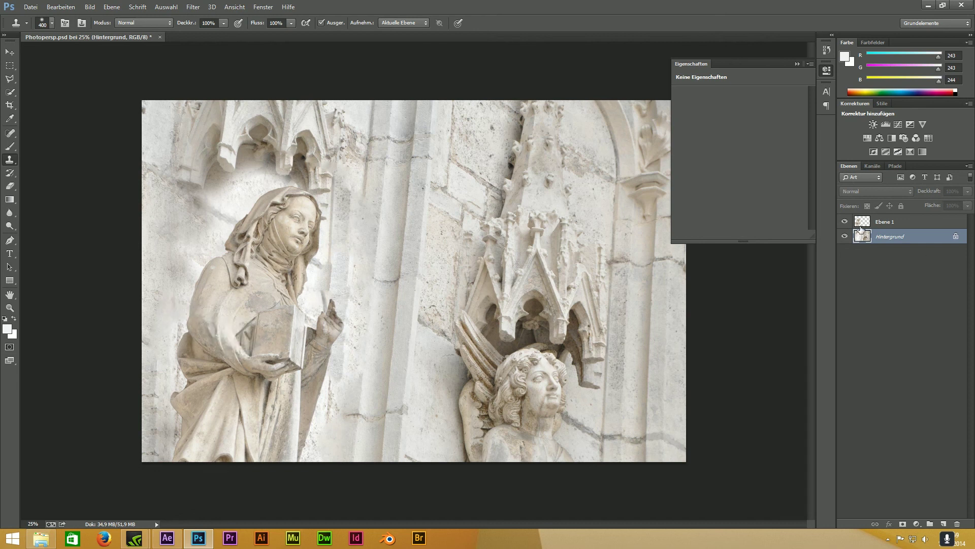
{"action": "left_click", "coordinate": [885, 224]}
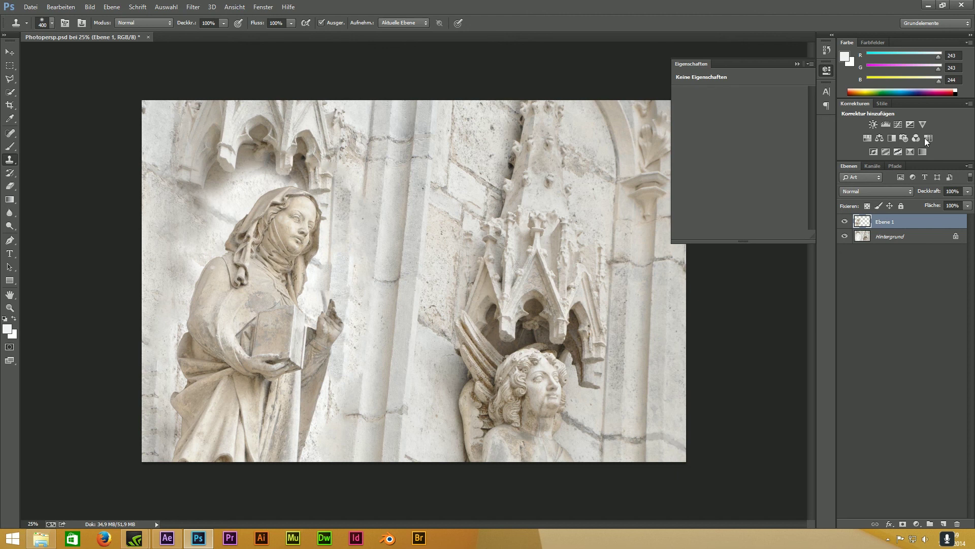
Add Curves layer Kurven 1 clipped to Ebene 1, raising the curve to brighten the statue.
{"action": "left_click", "coordinate": [898, 124]}
{"action": "left_click_drag", "start_coordinate": [713, 204], "coordinate": [714, 200]}
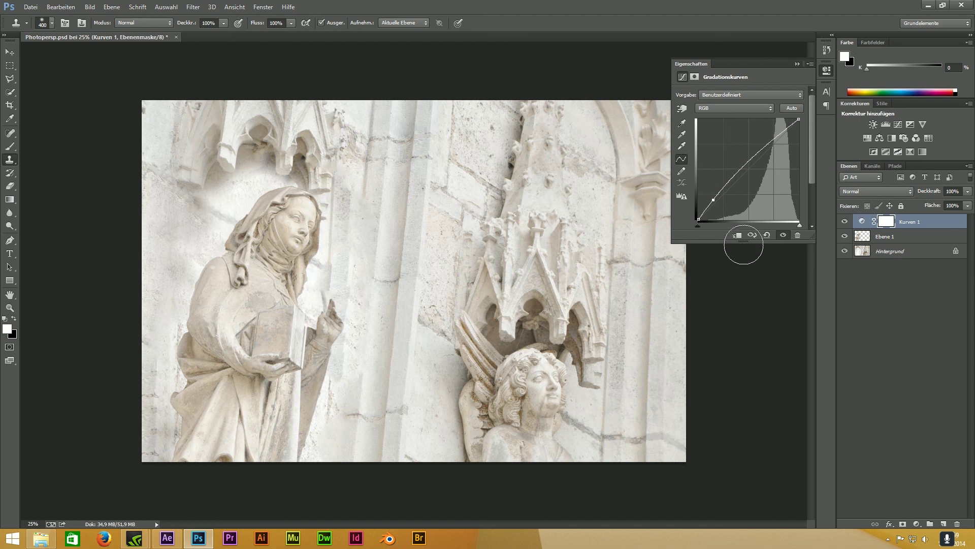
{"action": "left_click", "coordinate": [739, 235]}
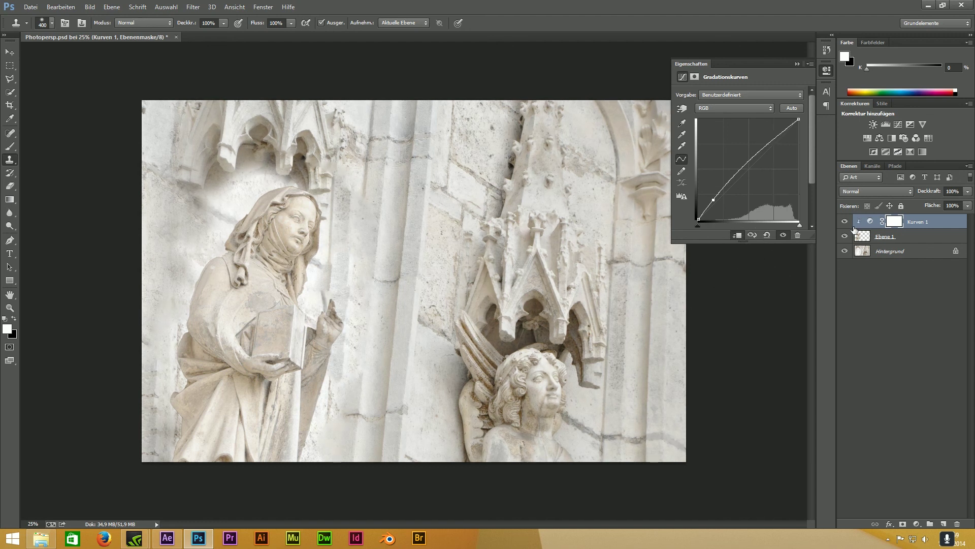
{"action": "left_click_drag", "start_coordinate": [714, 199], "coordinate": [713, 198]}
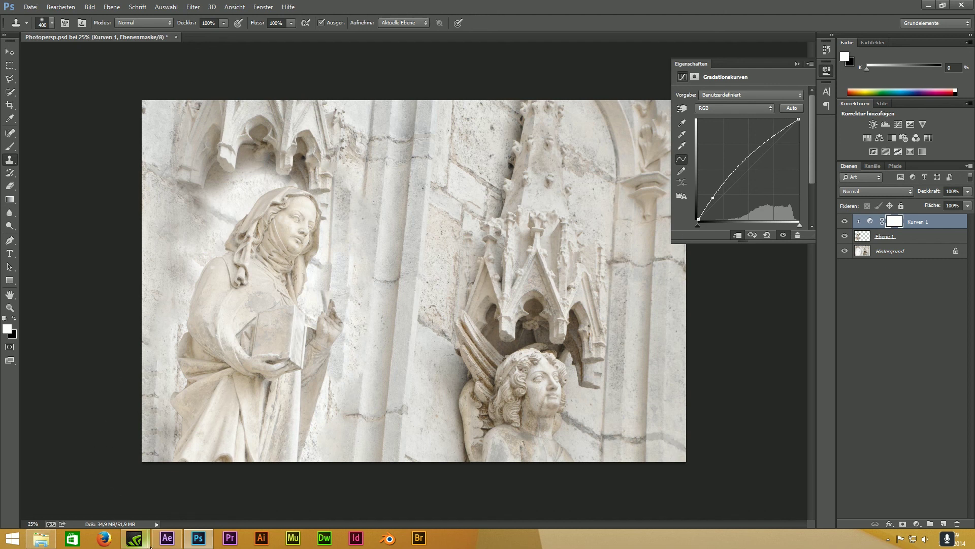
{"action": "left_click", "coordinate": [167, 538]}
{"action": "key", "text": "period"}
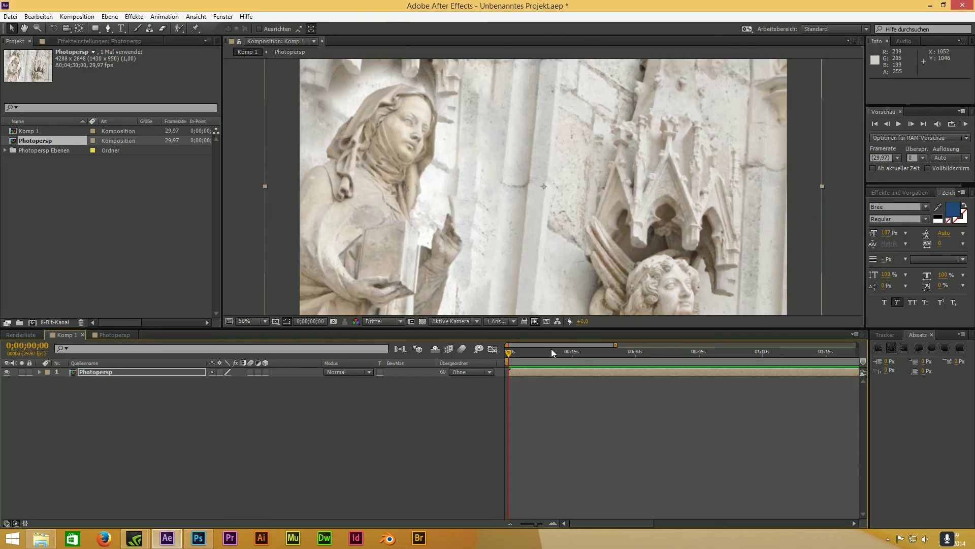
{"action": "left_click", "coordinate": [899, 123]}
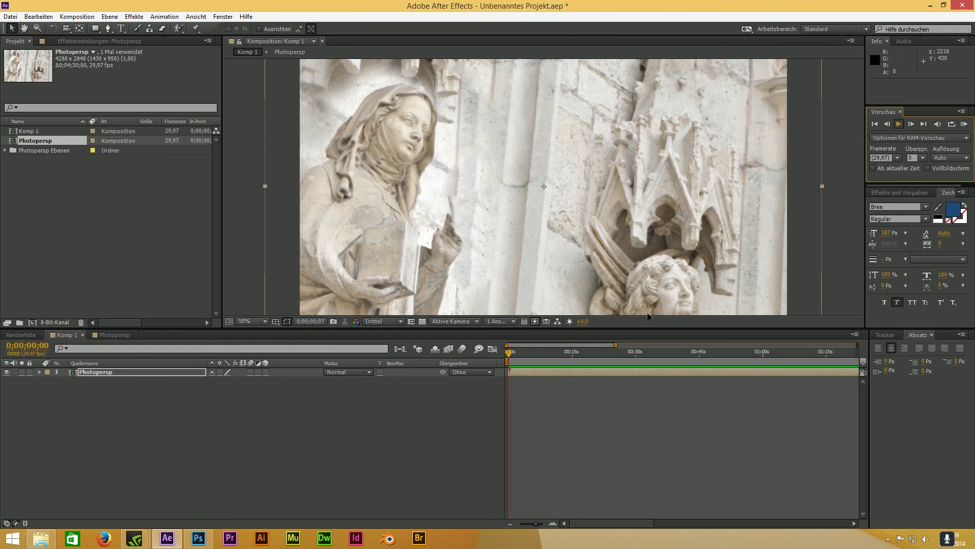
{"action": "left_click", "coordinate": [522, 357]}
{"action": "left_click_drag", "start_coordinate": [516, 355], "coordinate": [483, 370]}
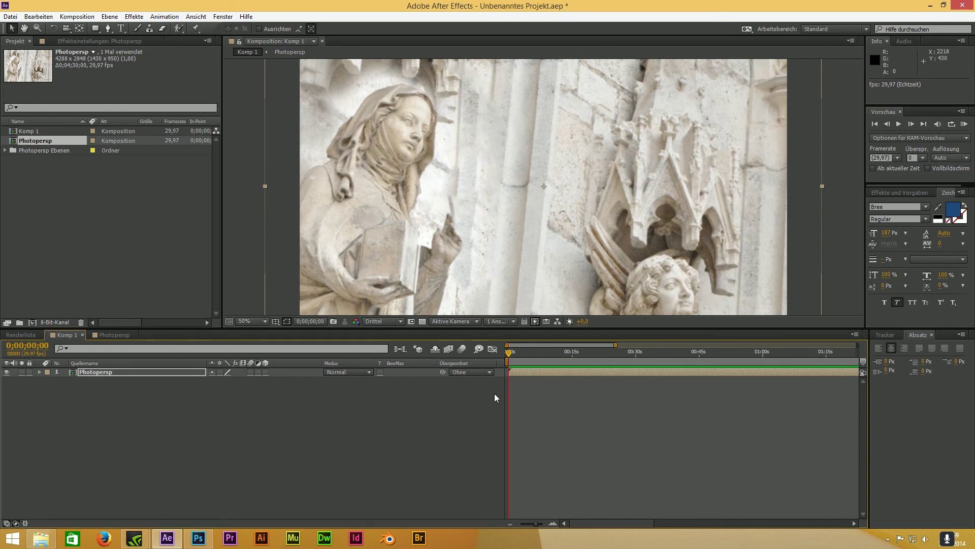